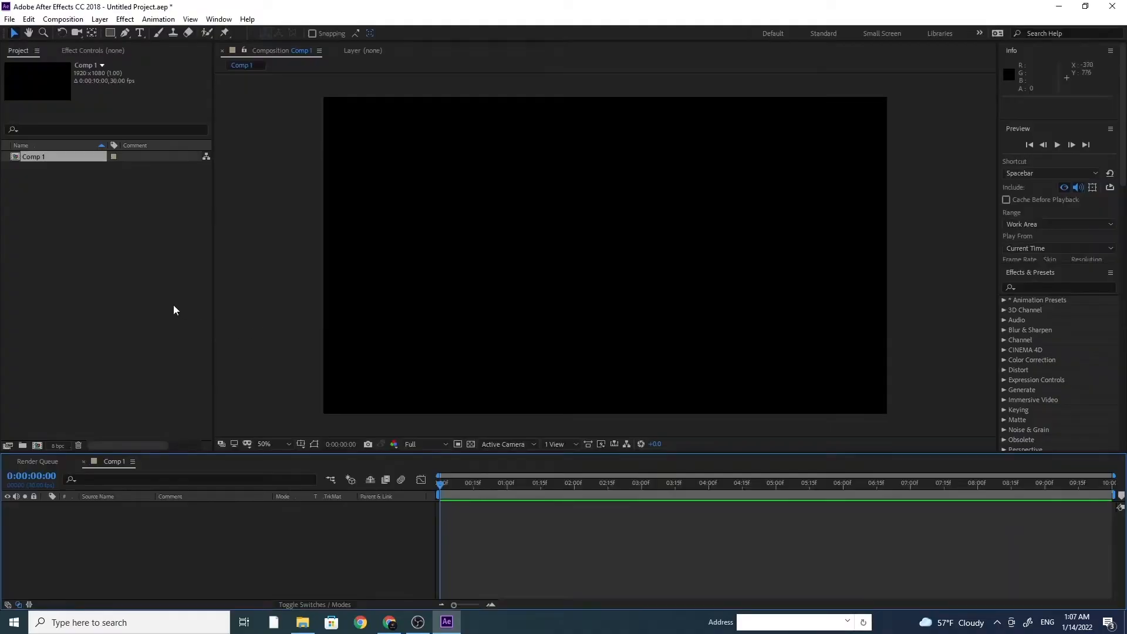
Step: Create a new point light named Emitter in the composition and dismiss the 2D layer warning
left_click(105, 23)
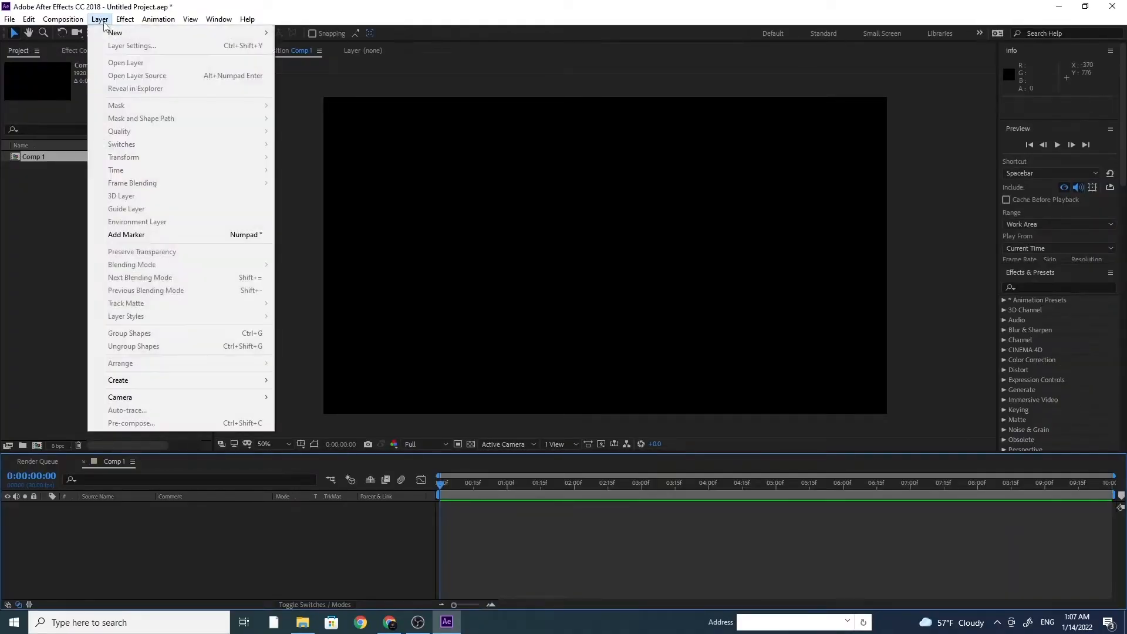
mouse_move(106, 37)
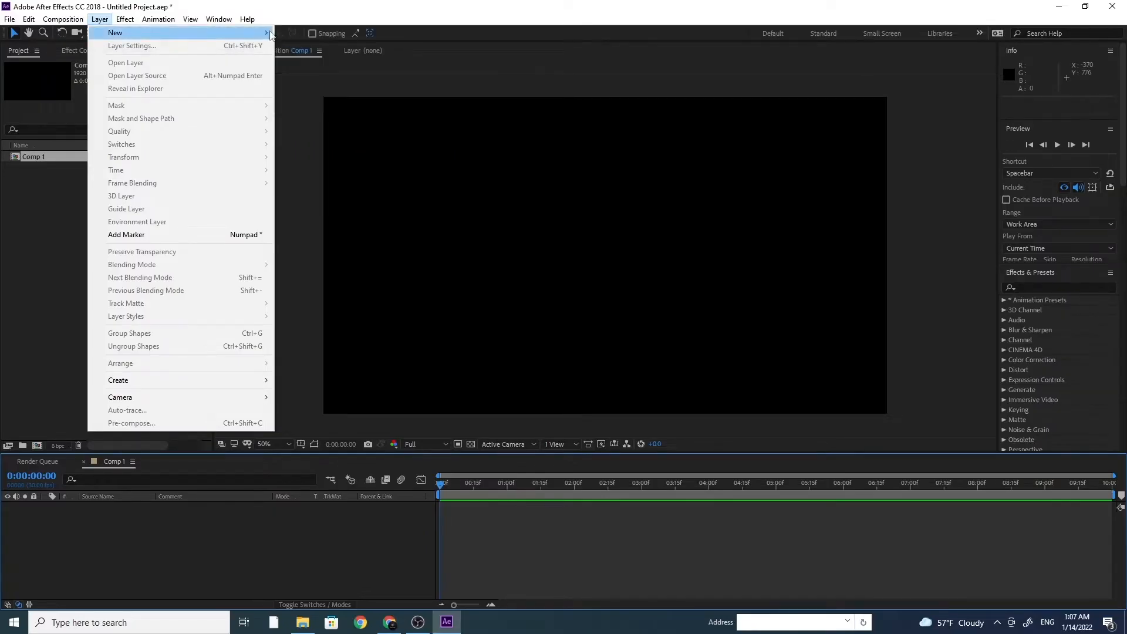
mouse_move(269, 33)
left_click(303, 58)
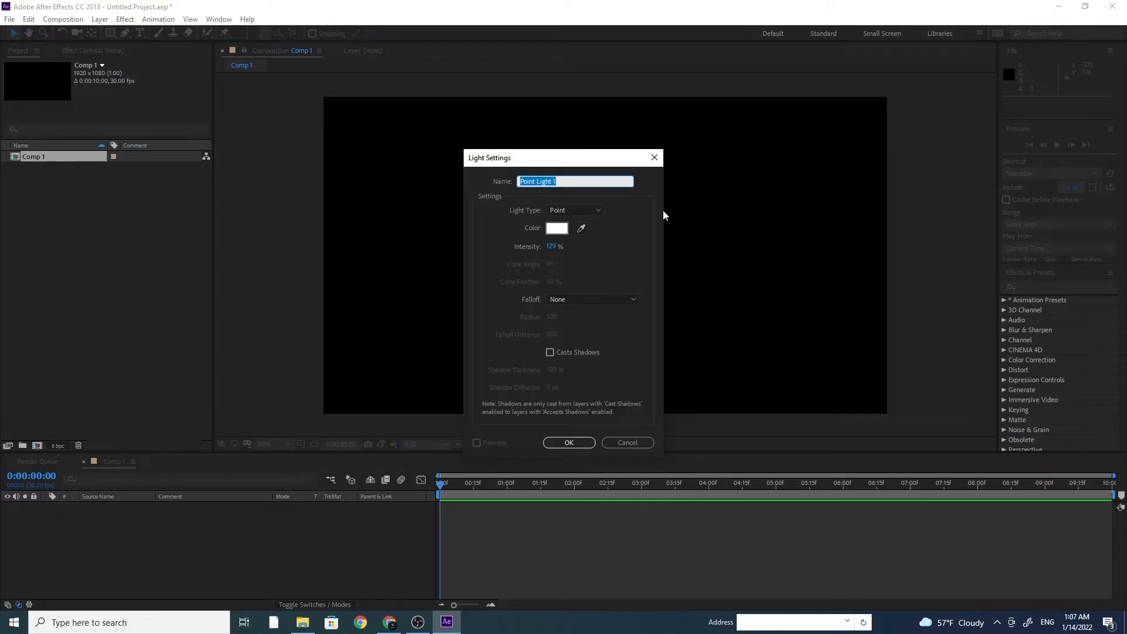
type("Emitter")
left_click(573, 445)
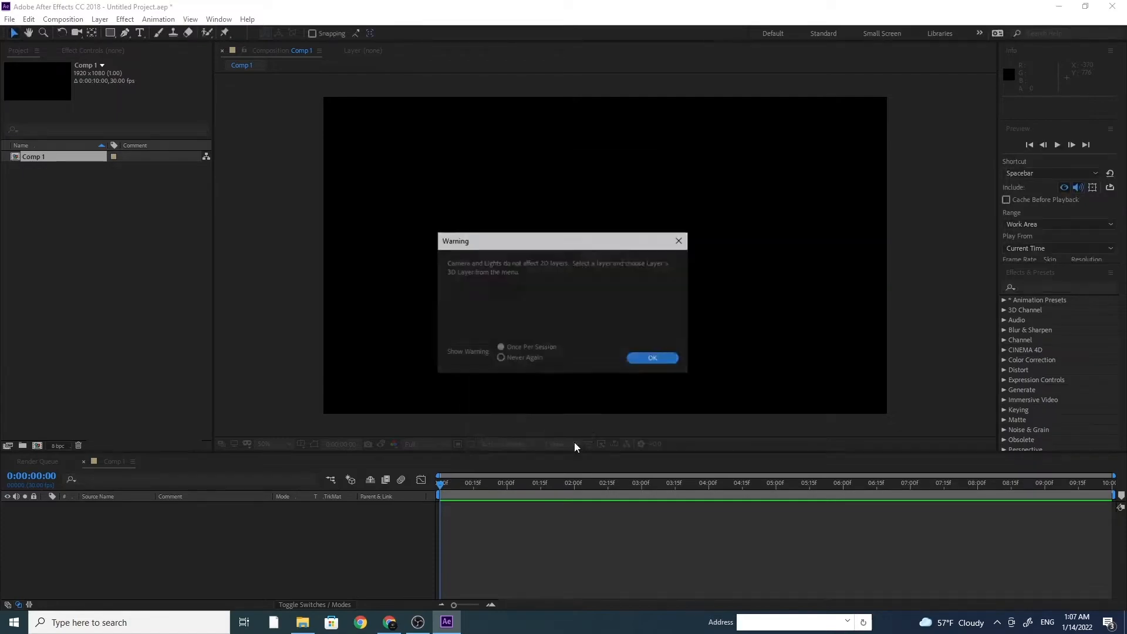
left_click(642, 359)
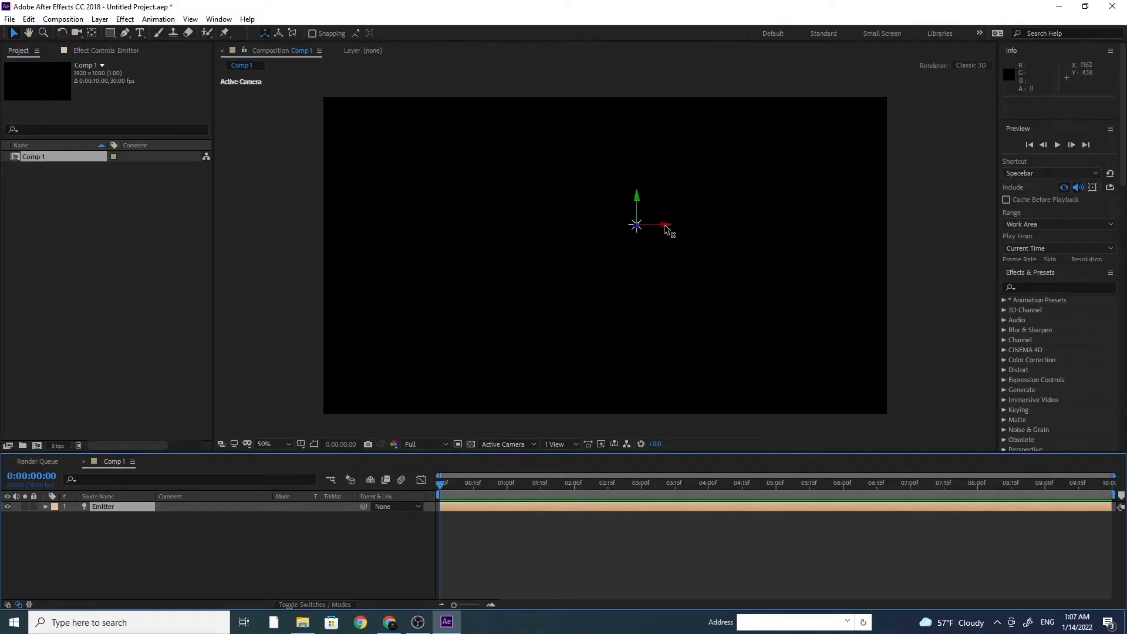
Step: Keyframe the Emitter light's position to cross the frame horizontally, from X about 1834 at 0 seconds to X about 8 at 2 seconds
left_click_drag(668, 231, 896, 248)
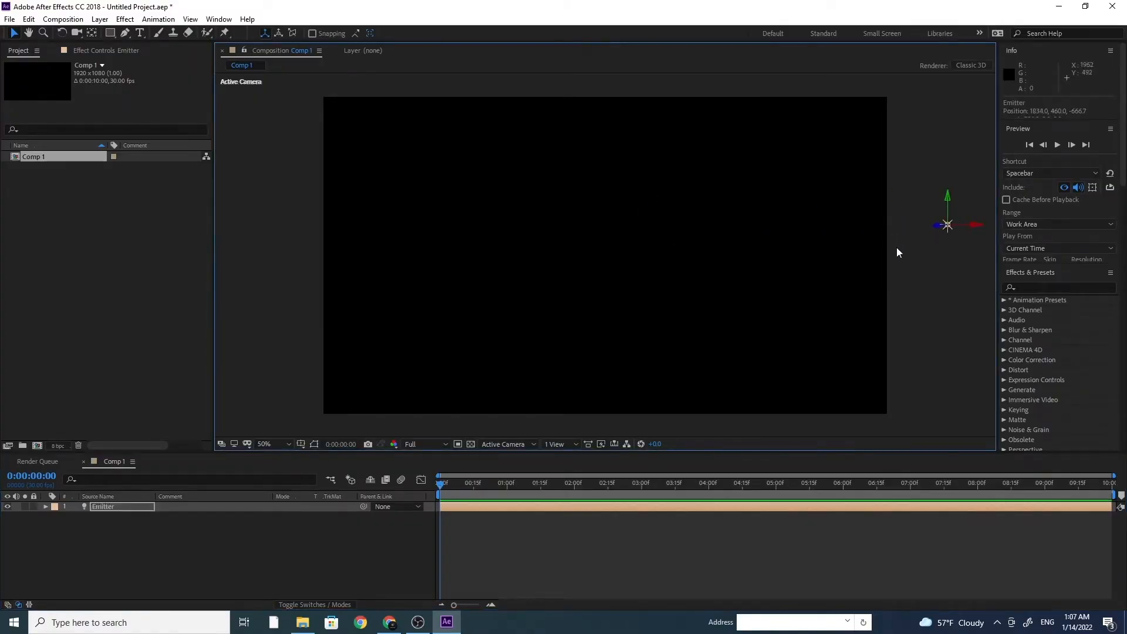
left_click(106, 506)
key("p")
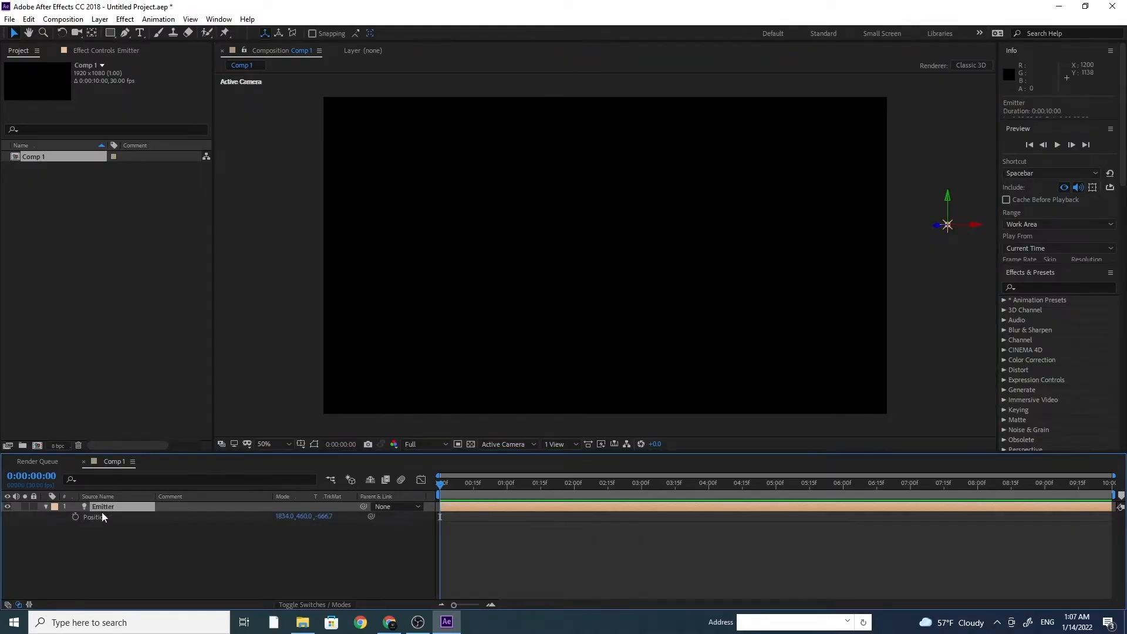
left_click(74, 519)
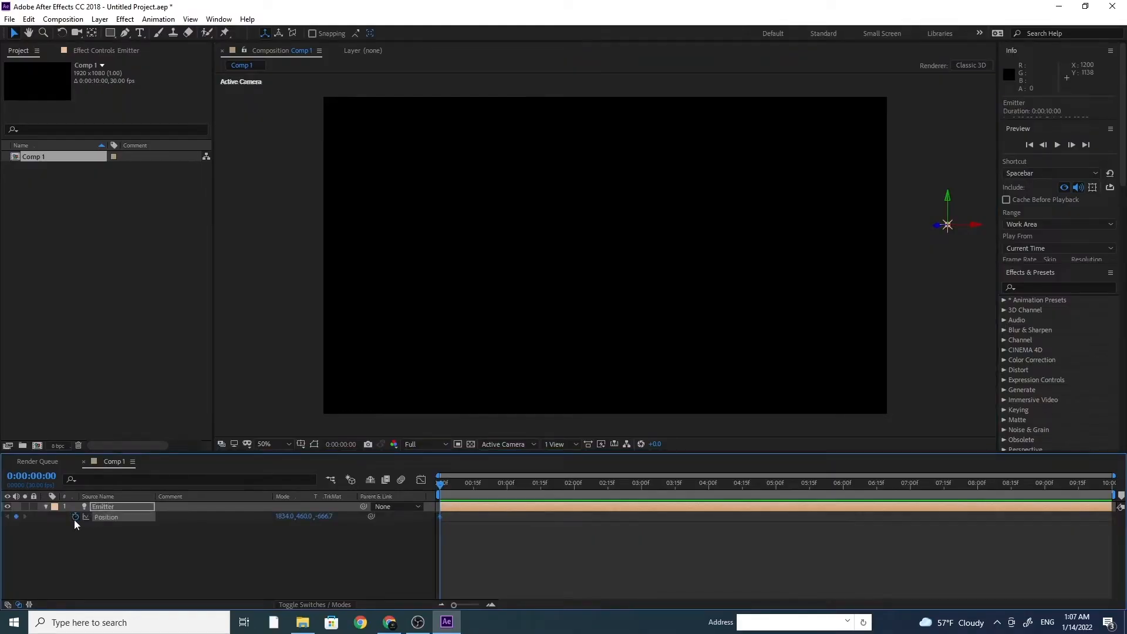
left_click(574, 485)
left_click_drag(974, 228, 441, 255)
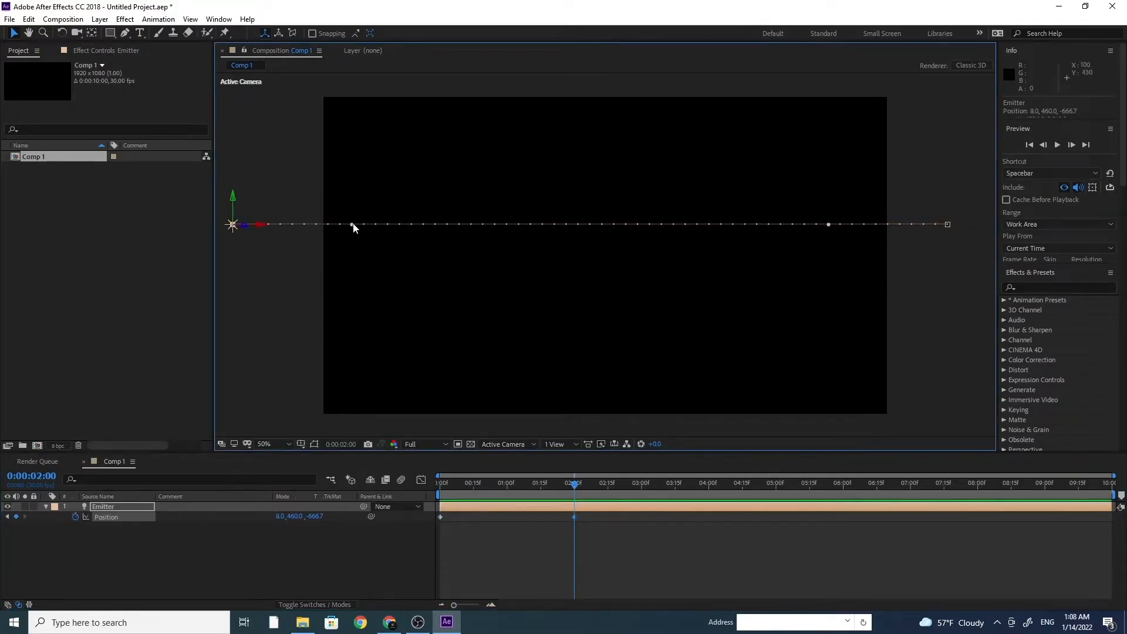
Step: Bend the Emitter's motion path into an upward arch by raising both path handles, and preview the movement
left_click_drag(352, 224, 348, 136)
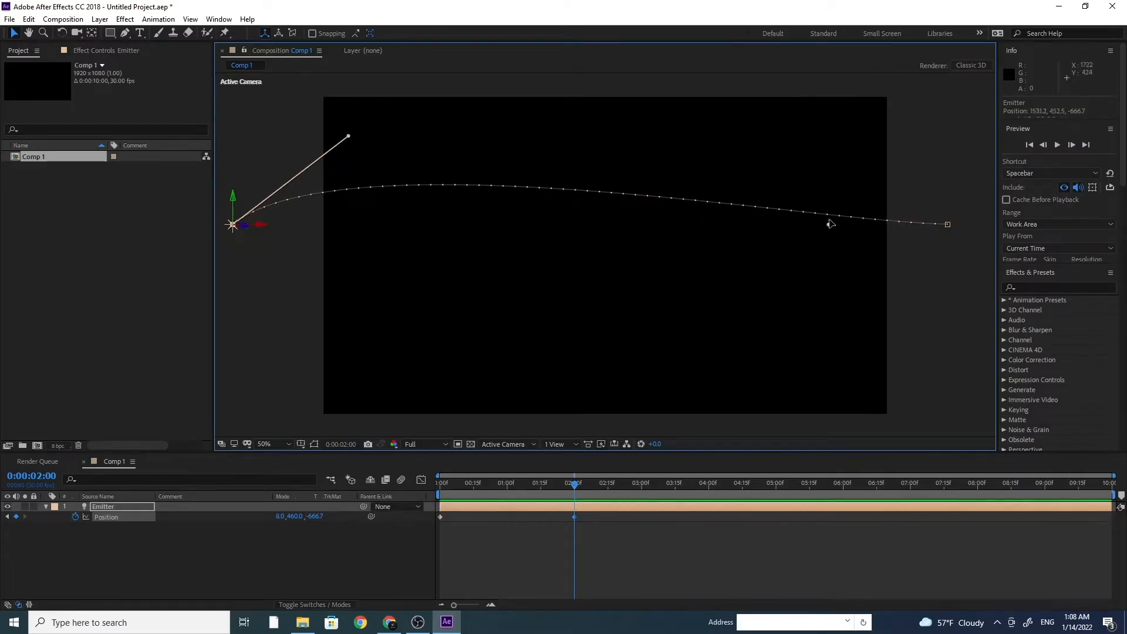
left_click_drag(828, 224, 865, 122)
left_click_drag(348, 136, 343, 127)
left_click_drag(574, 483, 504, 519)
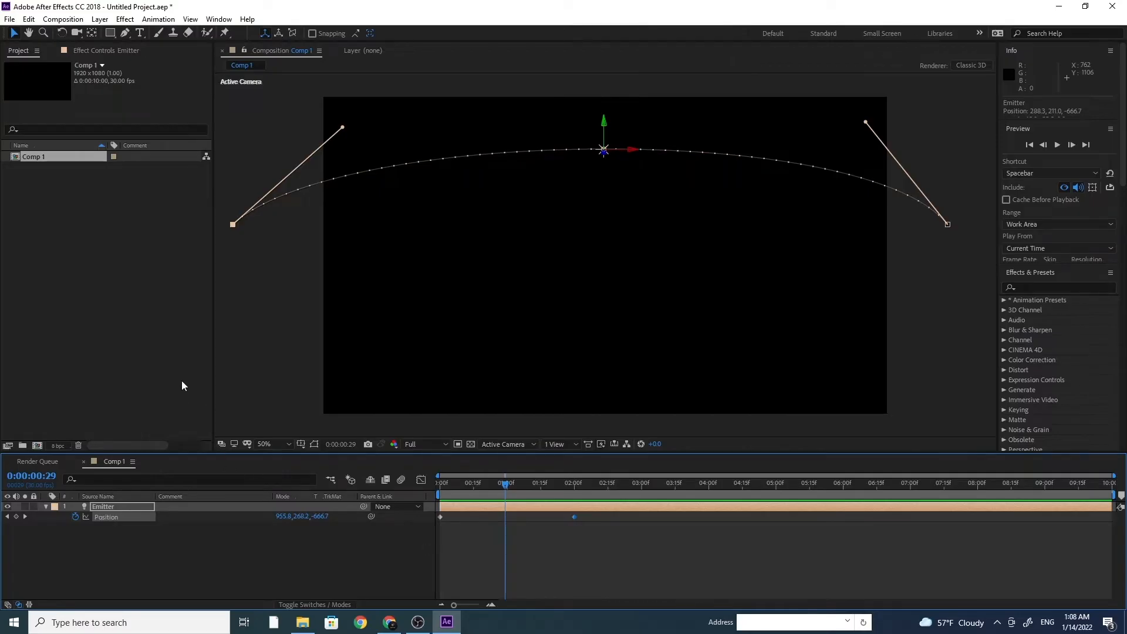
Step: Create a new composition-sized black solid named Particular
left_click(100, 20)
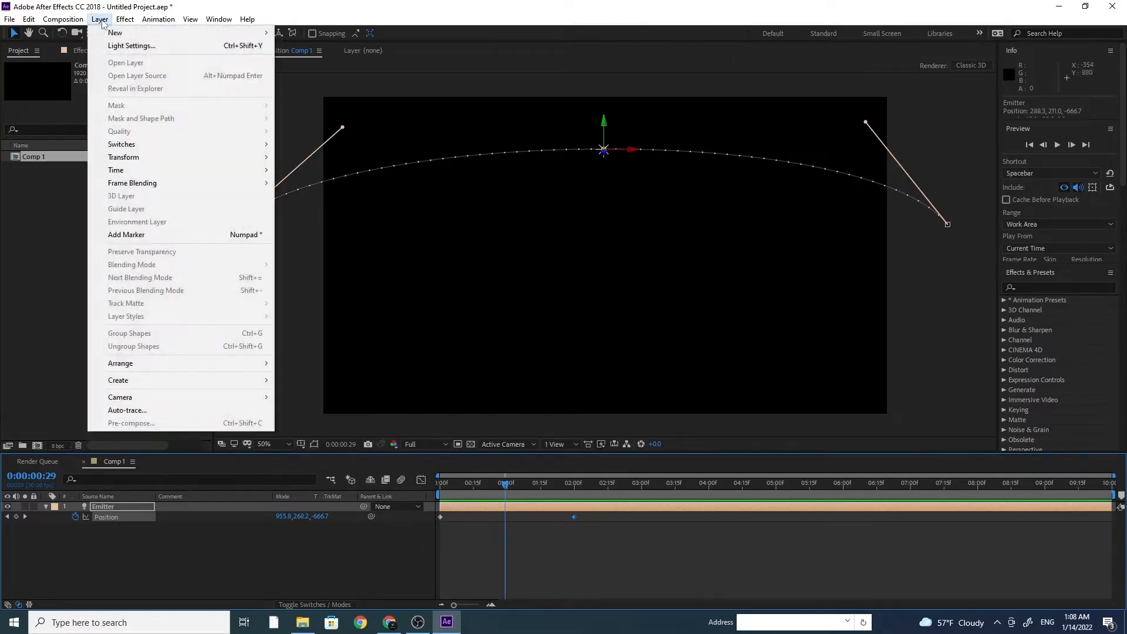
mouse_move(109, 35)
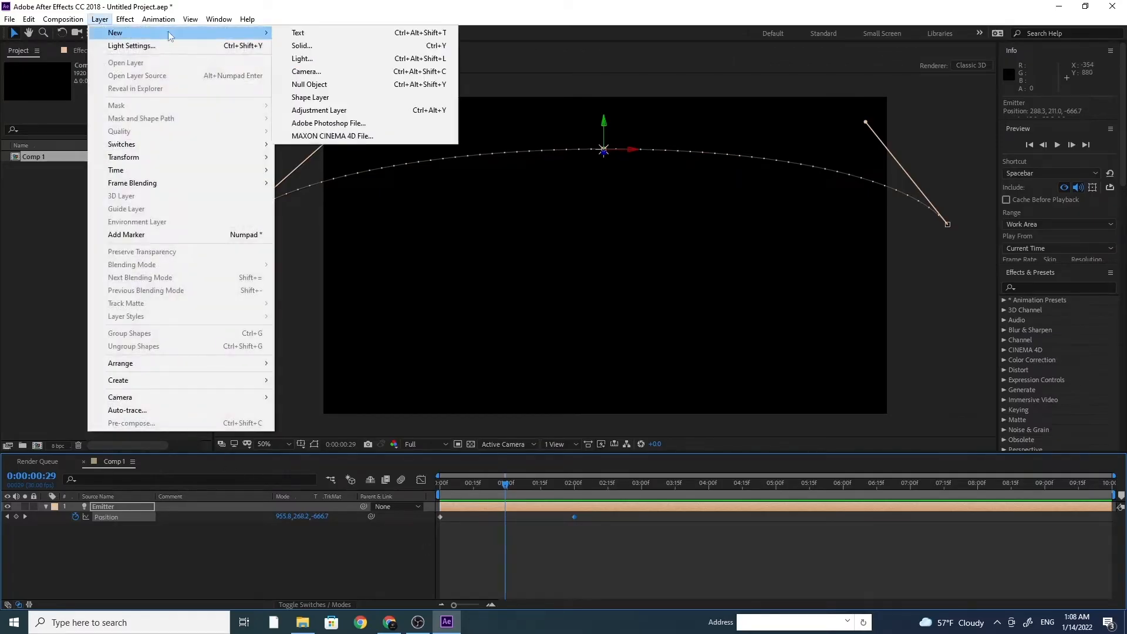
left_click(316, 47)
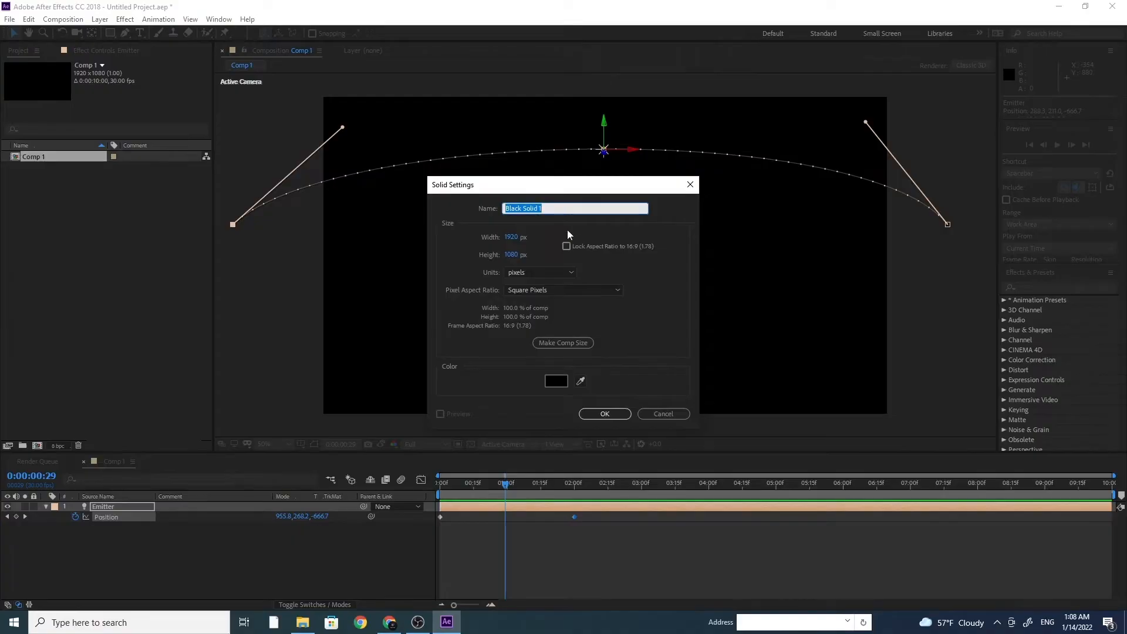
type("Particular")
left_click(570, 344)
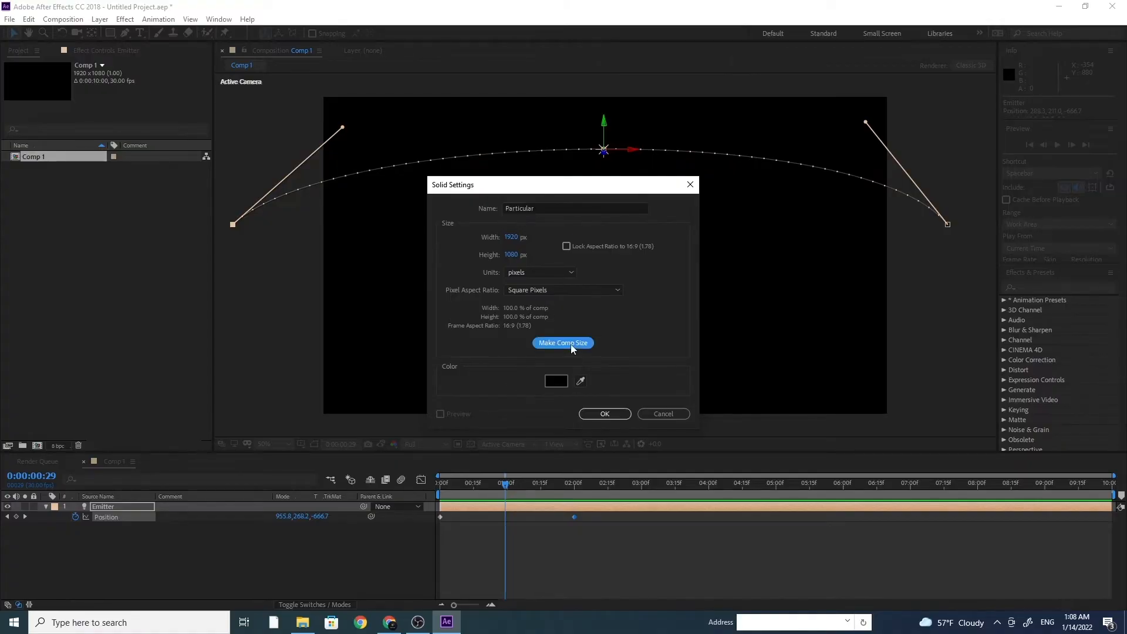
left_click(602, 414)
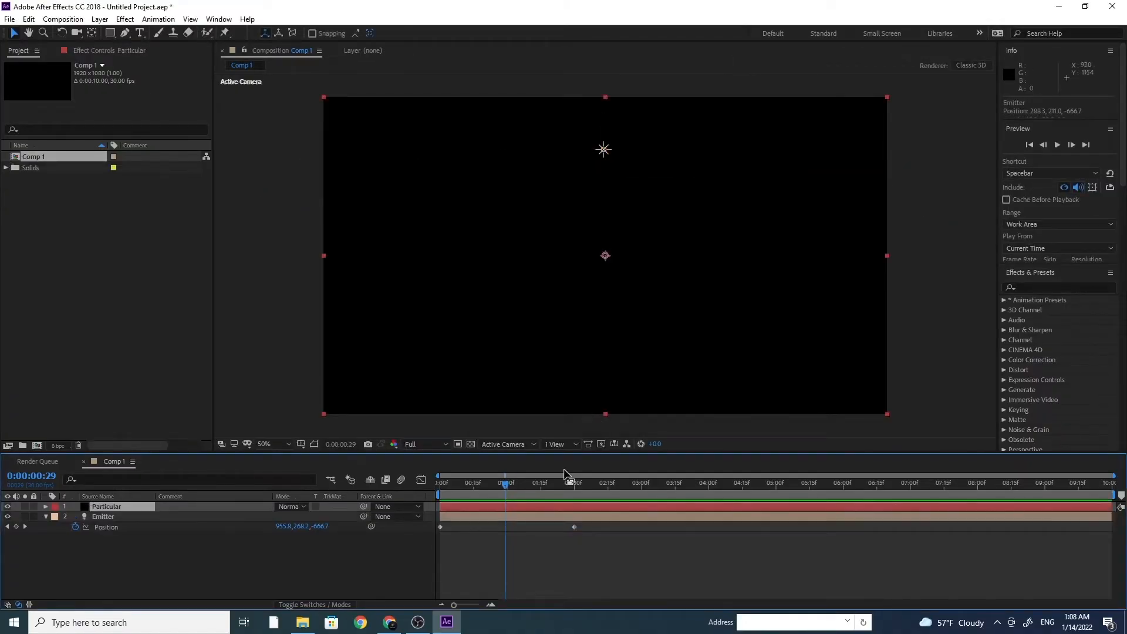
Step: Apply the RG Trapcode Particular effect to the Particular solid and scrub the timeline to preview the particles
left_click(527, 481)
left_click_drag(522, 486, 493, 489)
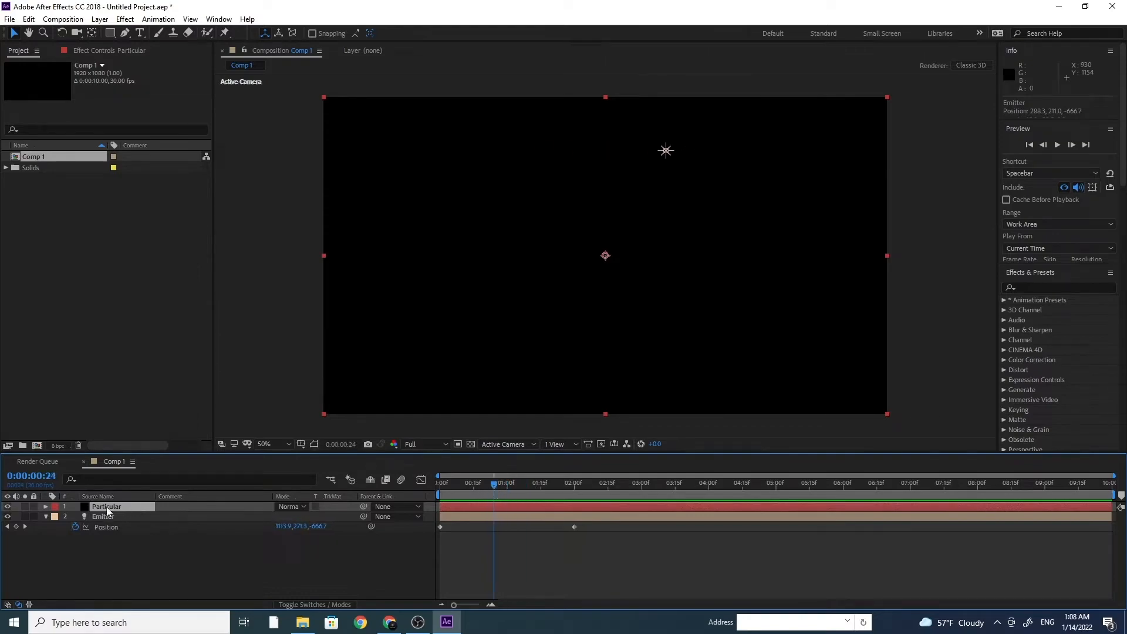
left_click(126, 22)
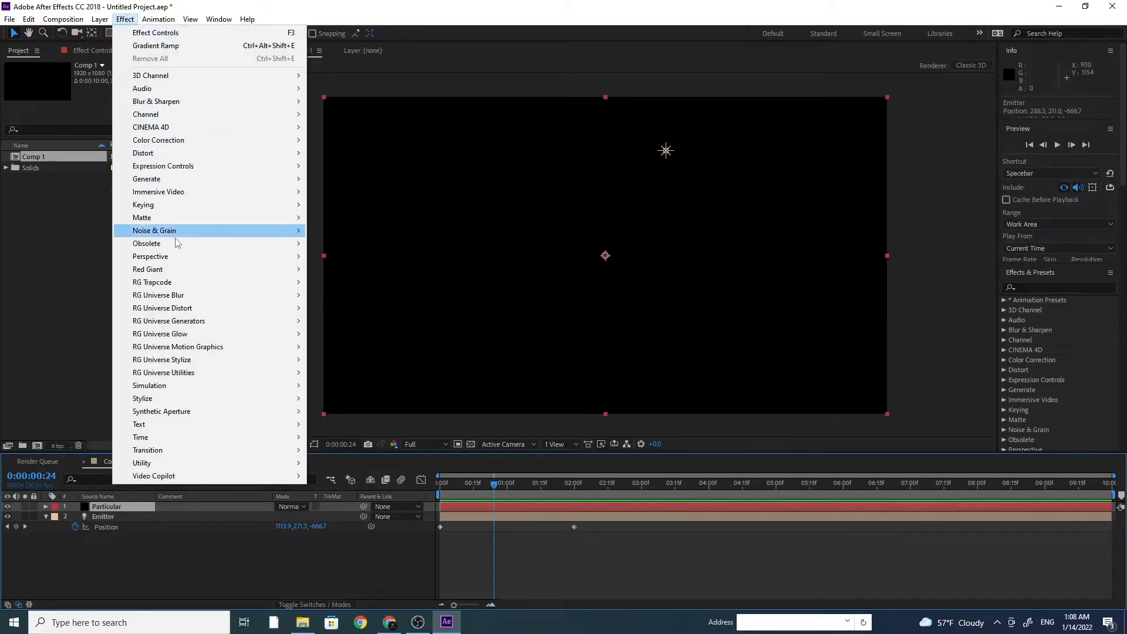
mouse_move(219, 287)
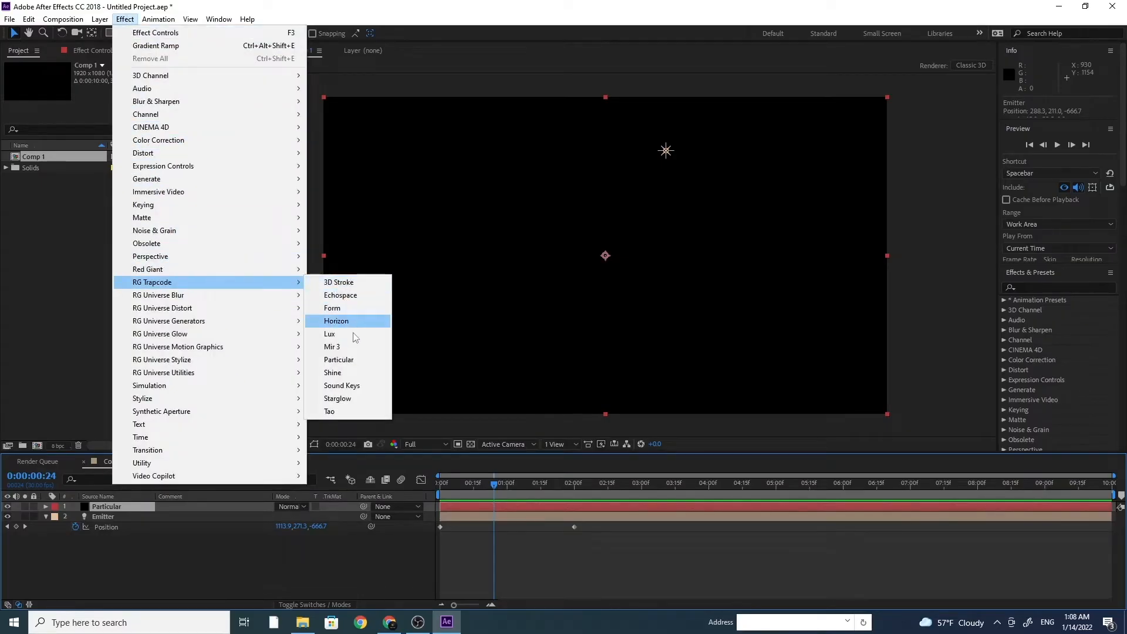
left_click(339, 359)
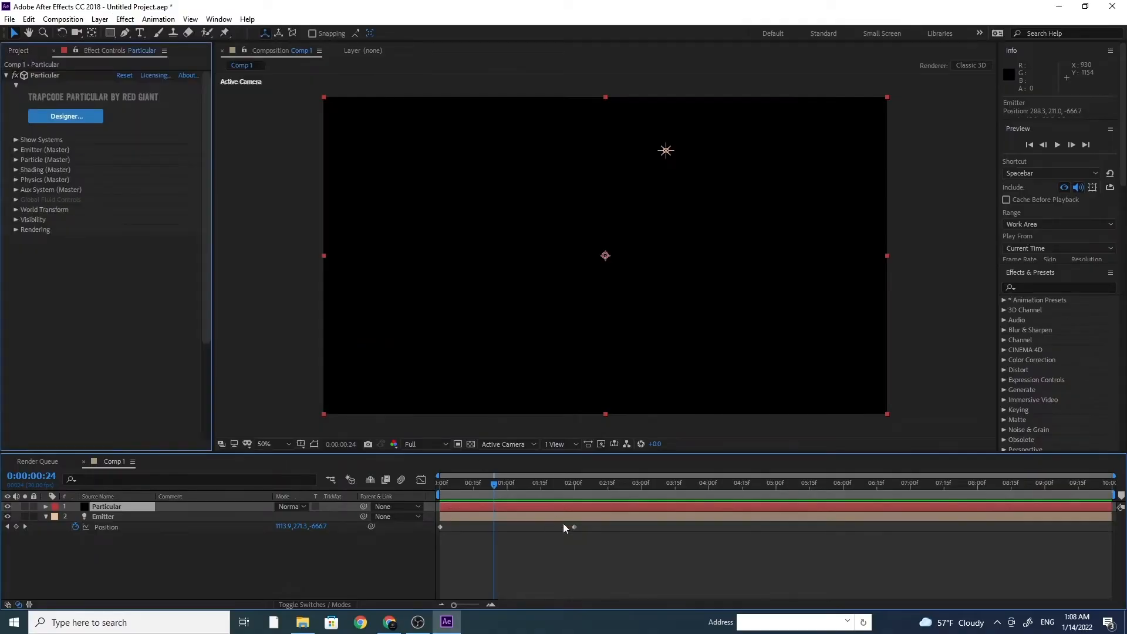
left_click(497, 484)
left_click_drag(505, 485, 610, 497)
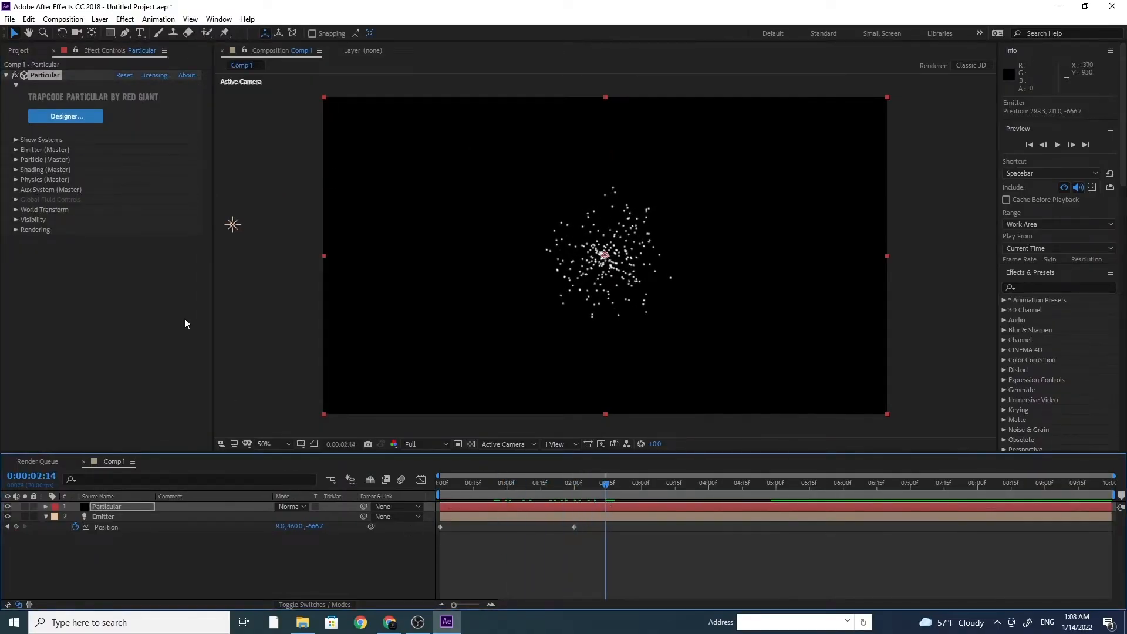
Step: Set Particular's emitter type to Light(s) and scrub the timeline to preview the particles along the path
left_click(16, 150)
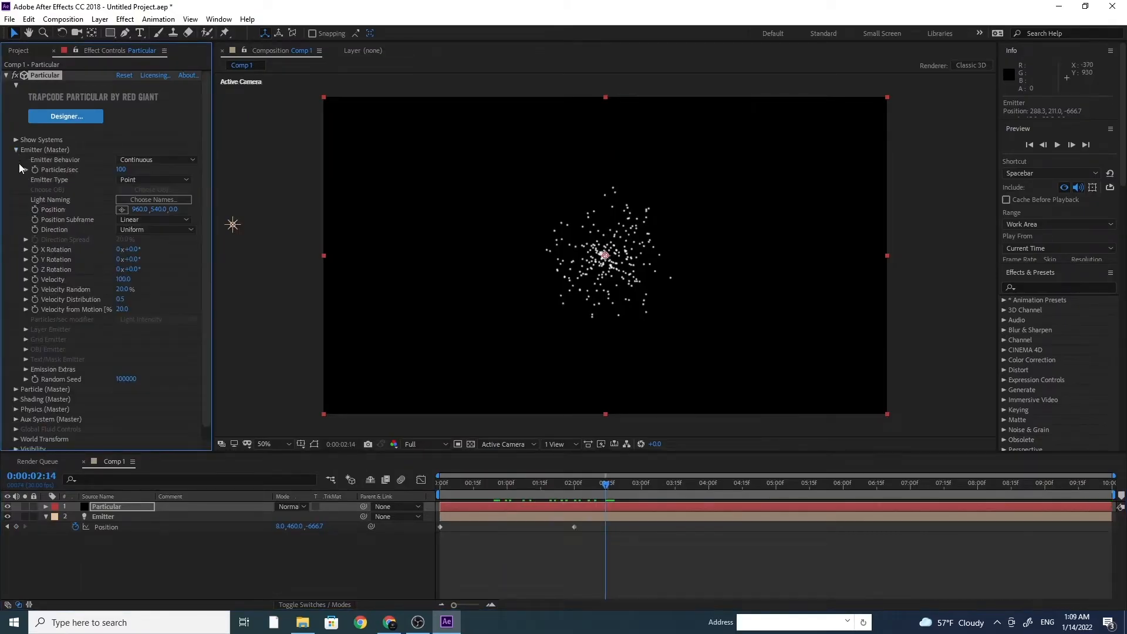
left_click(156, 181)
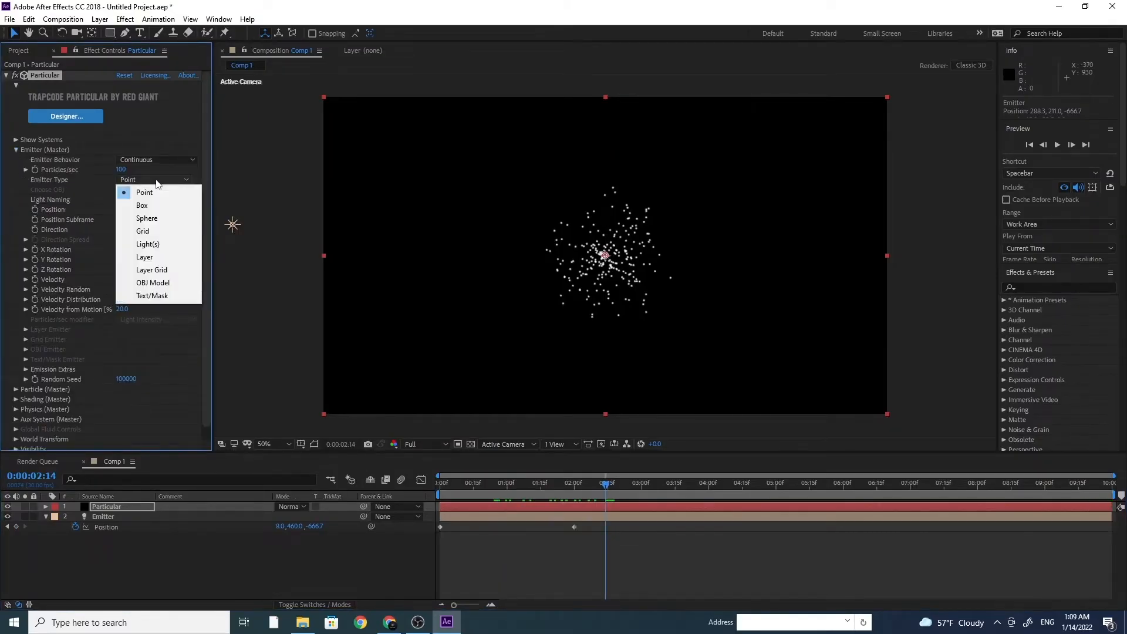
left_click(167, 242)
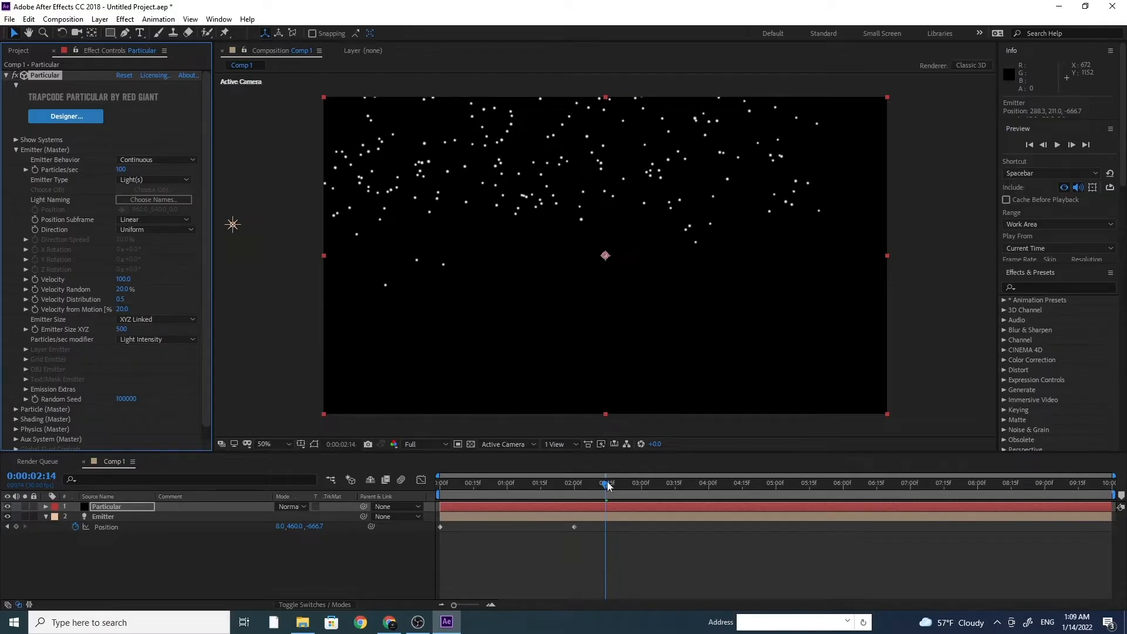
left_click_drag(606, 483, 551, 505)
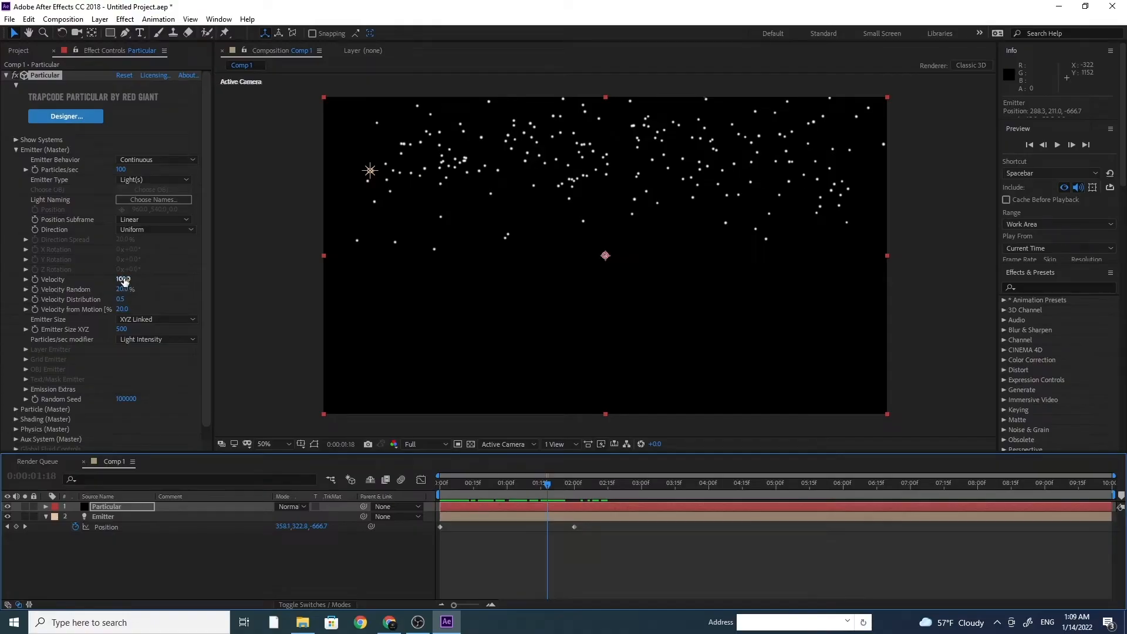
Step: Set the emitter's Velocity, Velocity Random, Velocity Distribution and Velocity from Motion all to 0
left_click(124, 279)
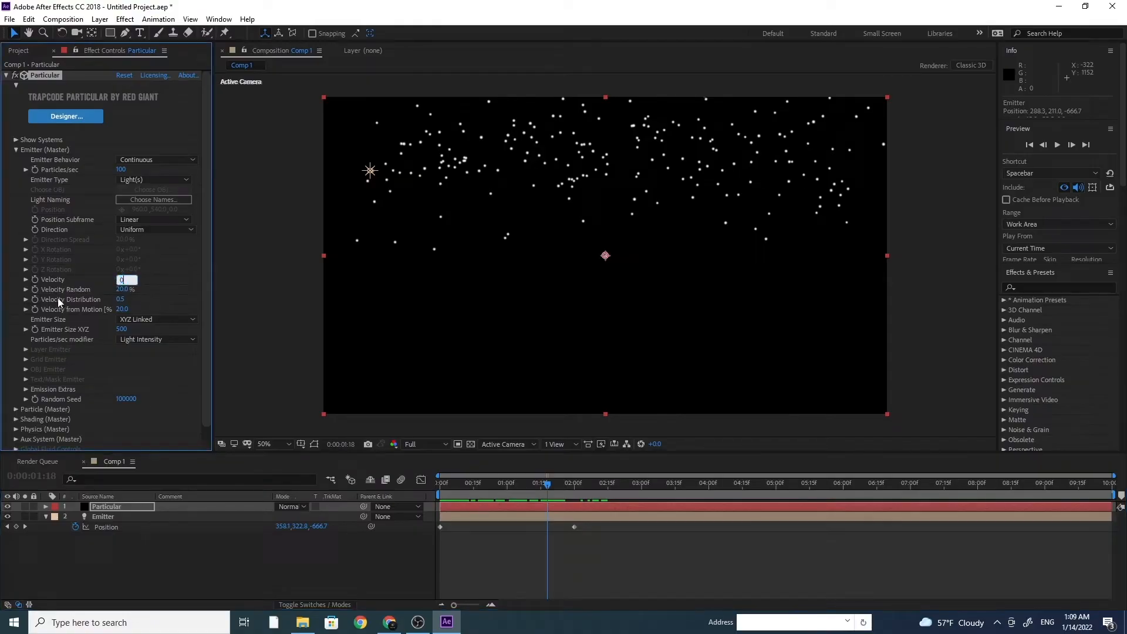
type("0")
left_click(124, 290)
type("0")
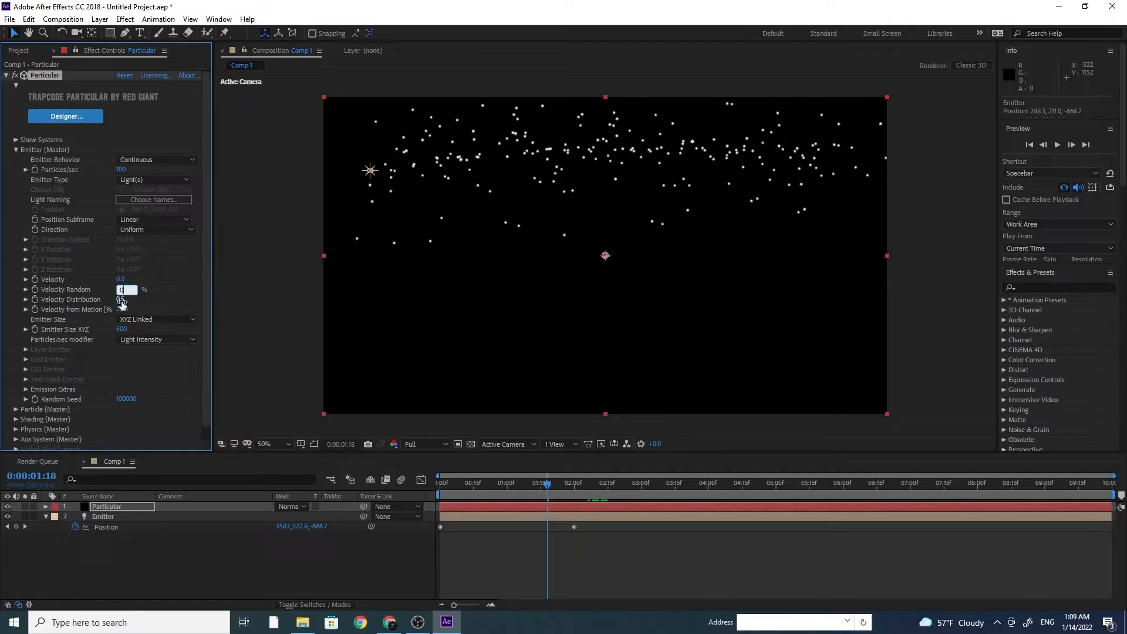
left_click(121, 300)
type("0")
left_click(122, 310)
type("0")
Step: Switch the emitter size to XYZ Individual, set its X, Y and Z sizes to 0, and preview the particle line
left_click(164, 321)
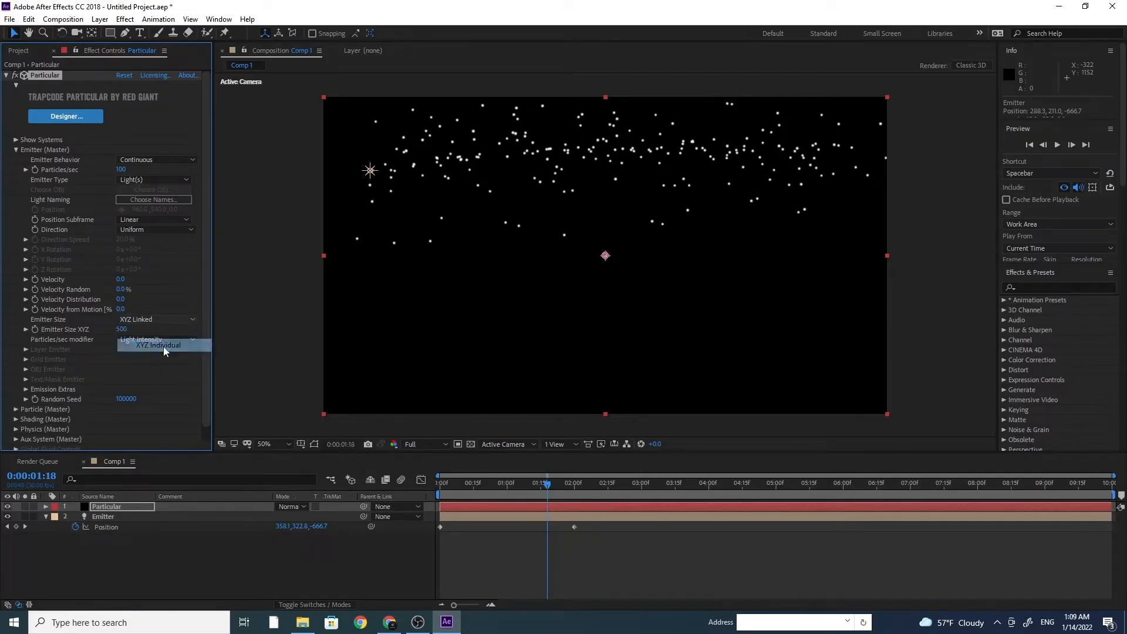
left_click(163, 347)
left_click(121, 330)
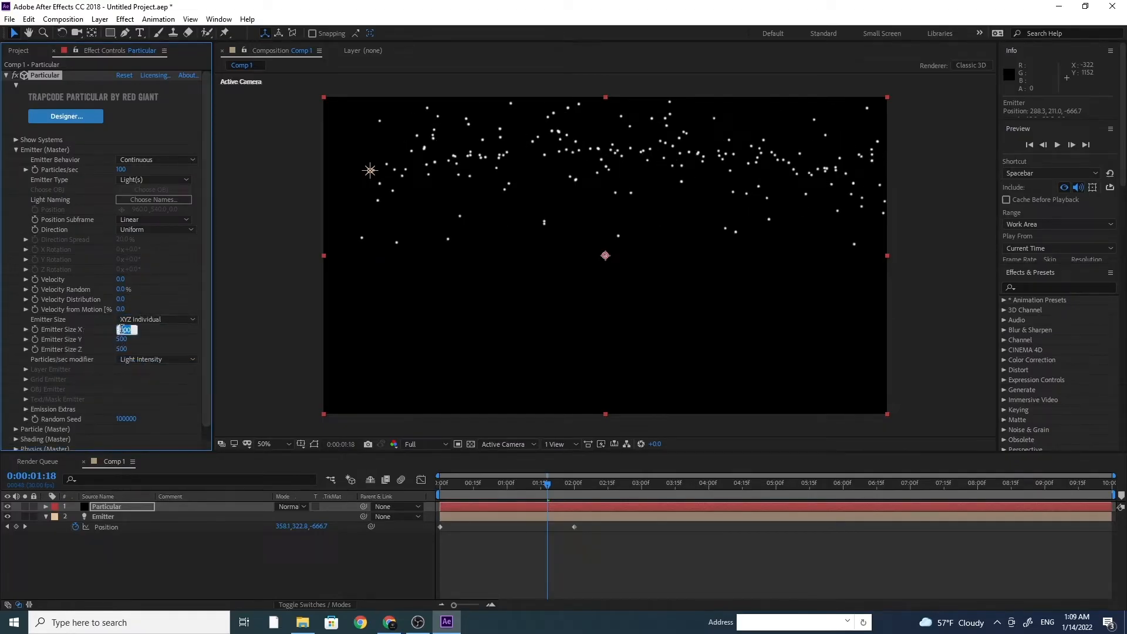
key("Tab")
type("0")
key("Tab")
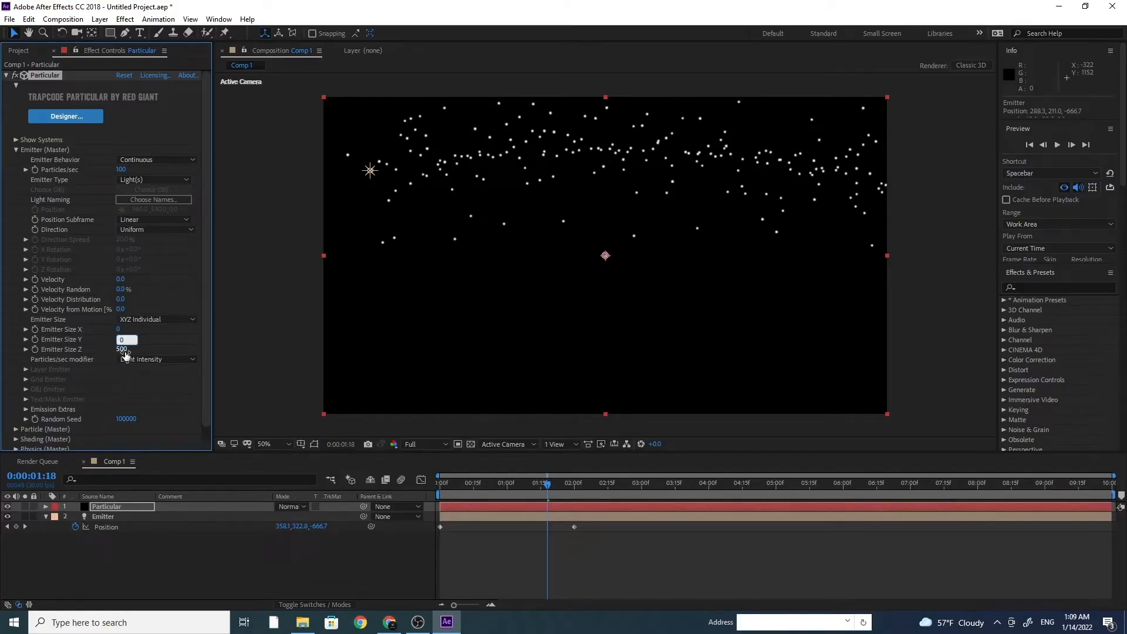
type("0")
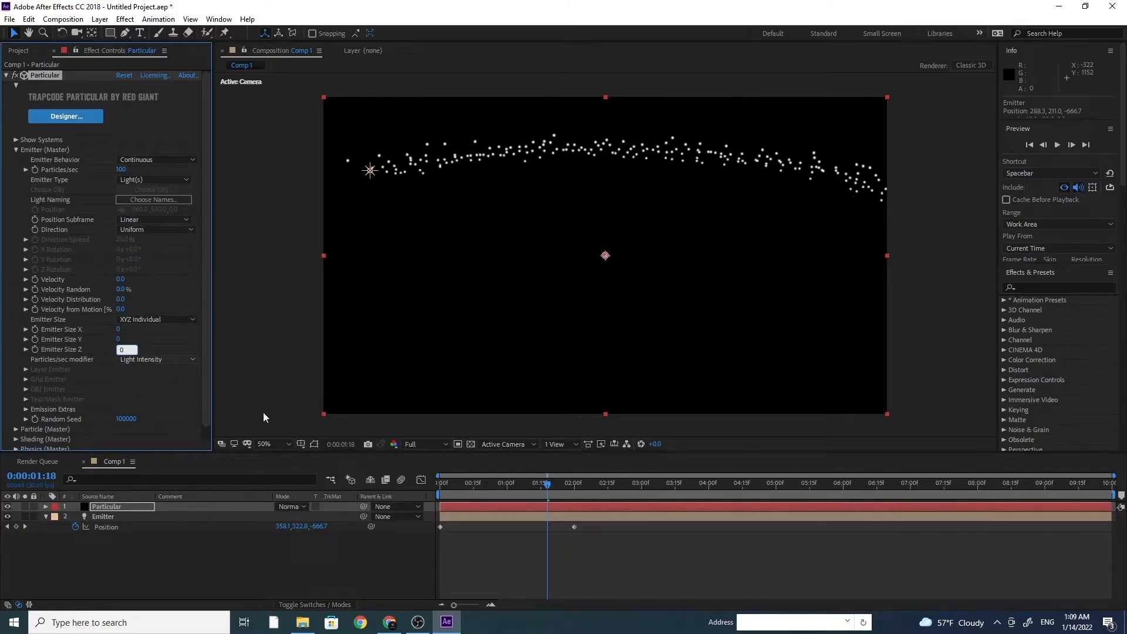
key("Return")
mouse_move(546, 485)
left_mouse_down()
mouse_move(491, 485)
mouse_move(561, 477)
left_mouse_up()
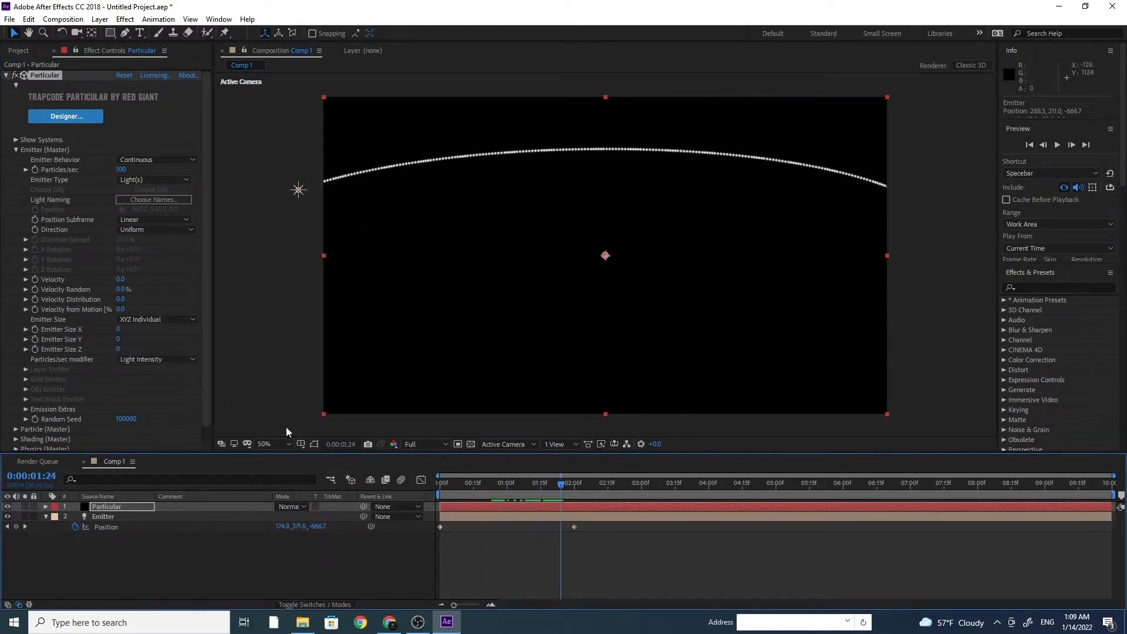
Step: Set the particle size to 2 in Particular's Particle (Master) settings
left_click(15, 151)
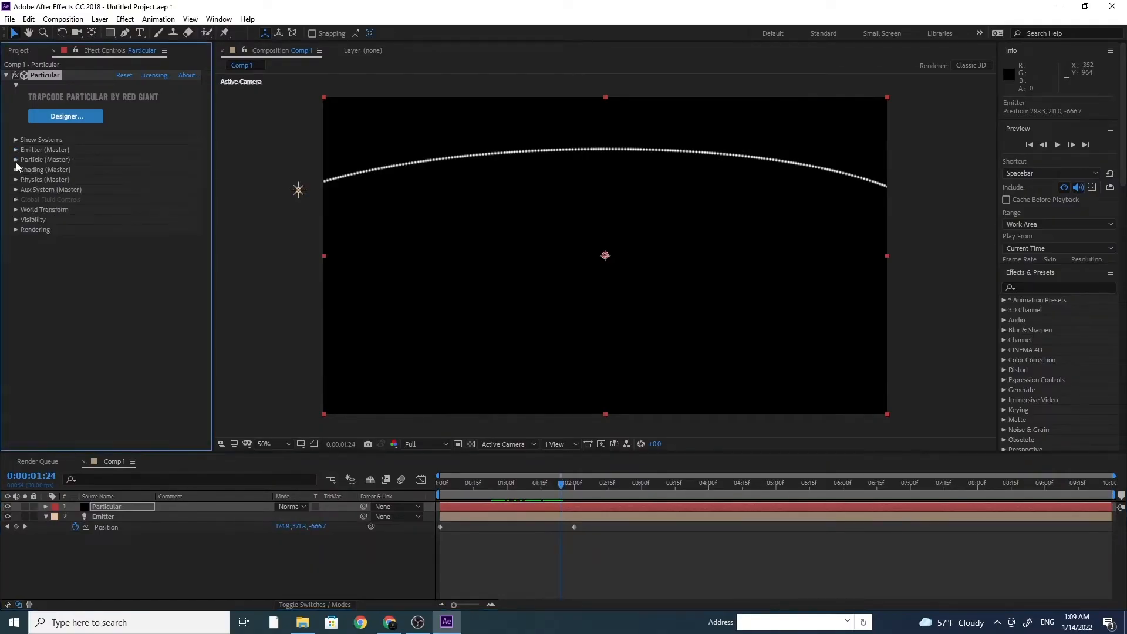
left_click(16, 160)
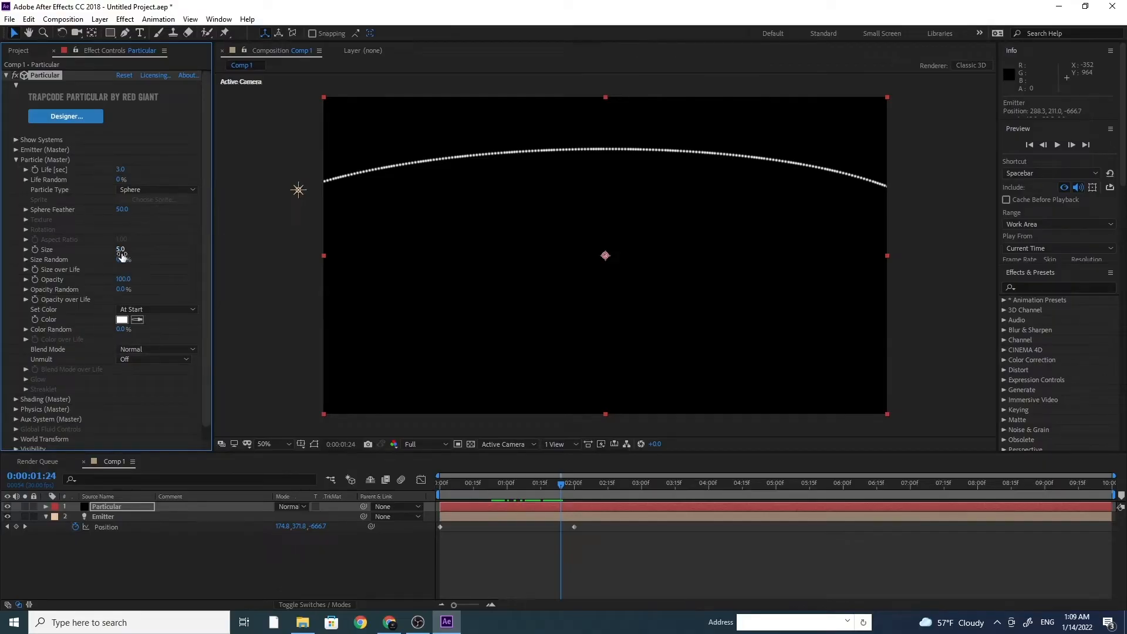
left_click(122, 251)
type("2")
key("Return")
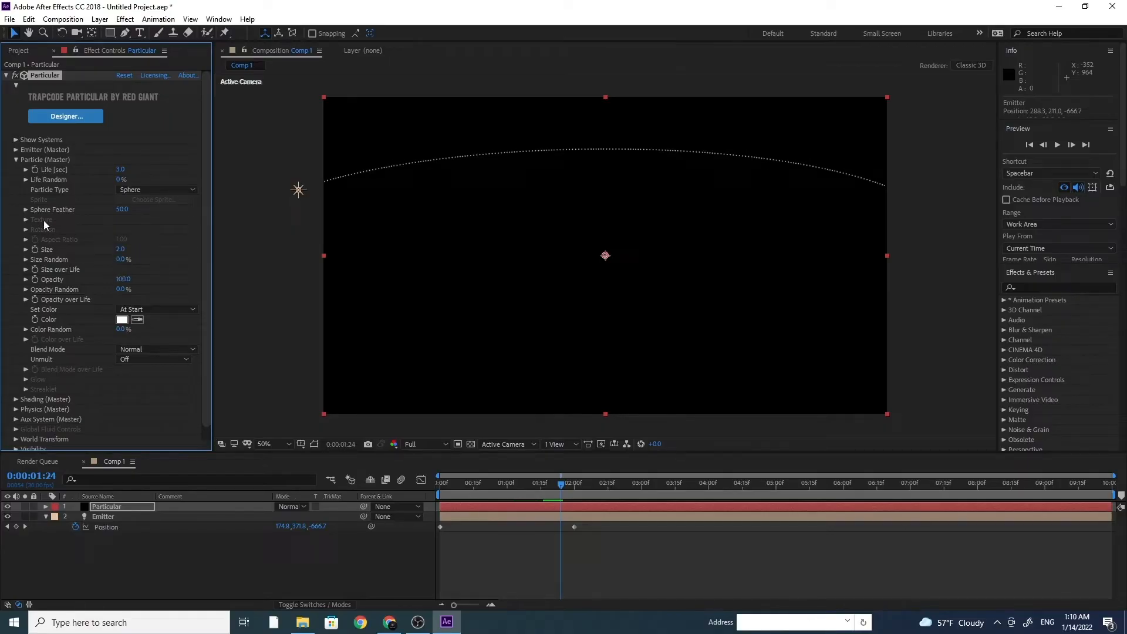
Step: Set the emitter's Velocity to 60 and play the animation from the start to preview the scattered particles
left_click(15, 151)
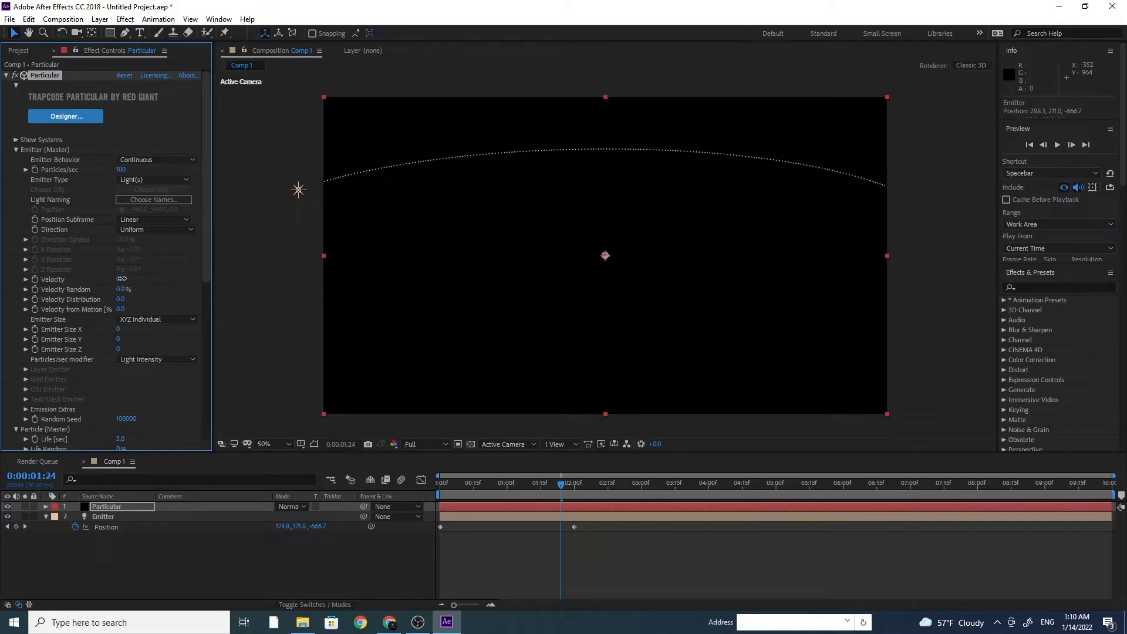
left_click_drag(124, 278, 124, 279)
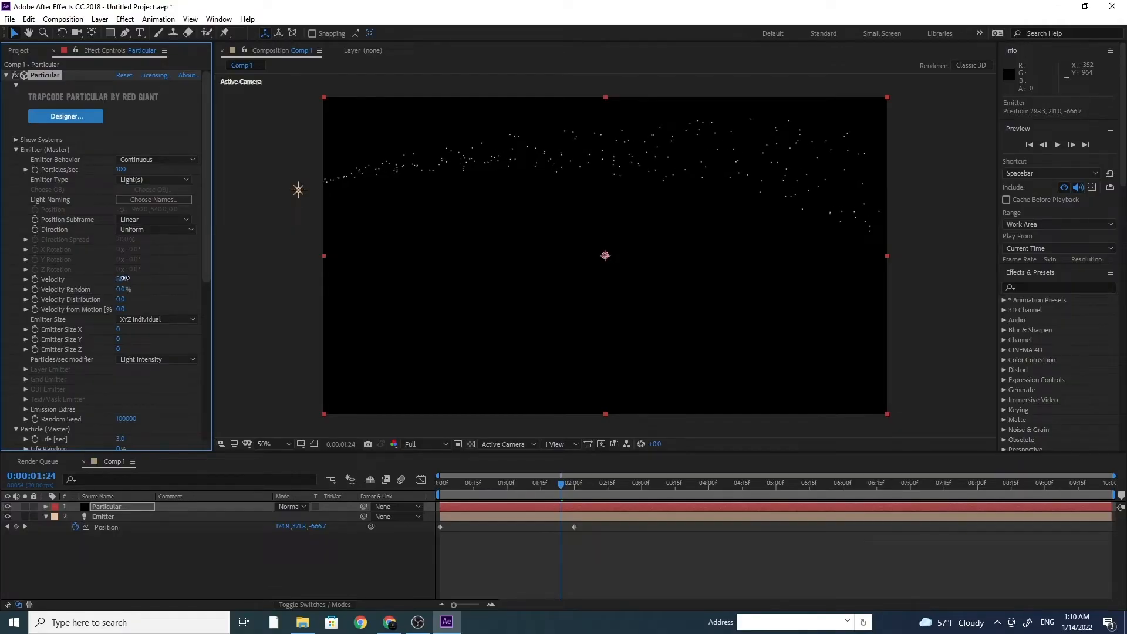
left_click(125, 280)
left_click_drag(558, 486, 420, 496)
key("space")
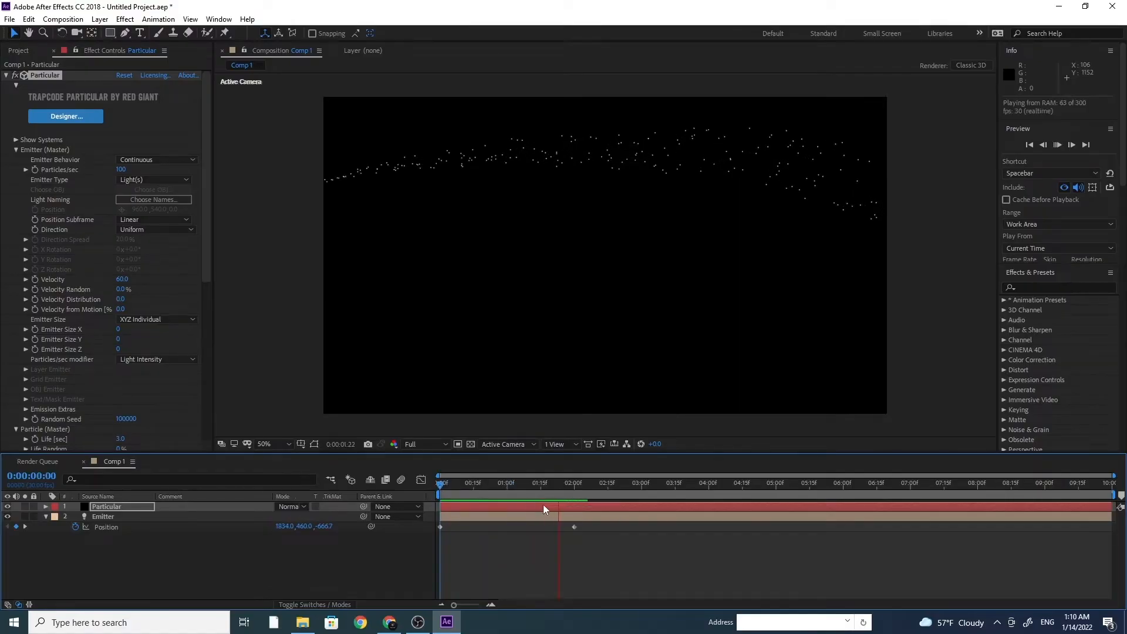
left_click(626, 490)
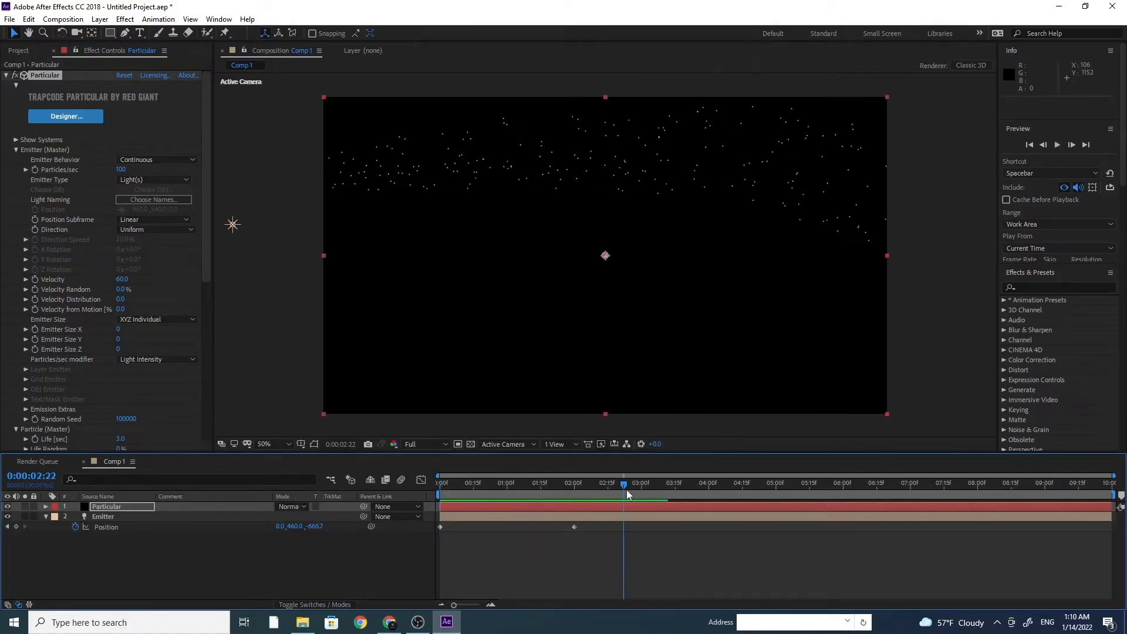
left_click_drag(626, 492, 577, 490)
Step: Set the particle size to 1 in Particular's Particle (Master) settings
left_click(16, 150)
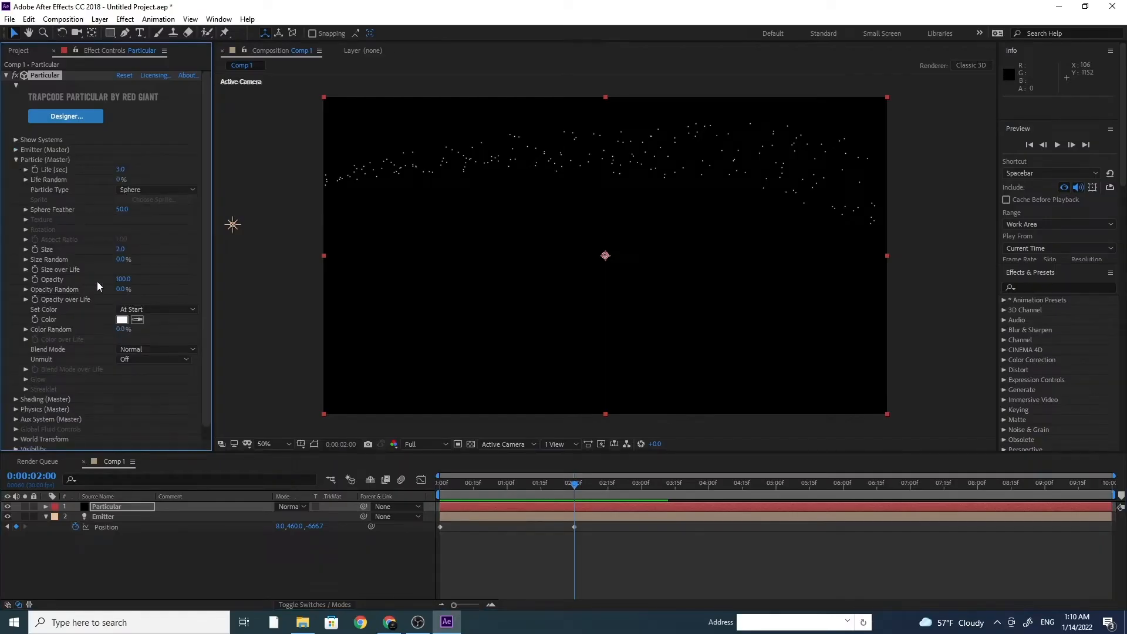
left_click(120, 249)
key("Return")
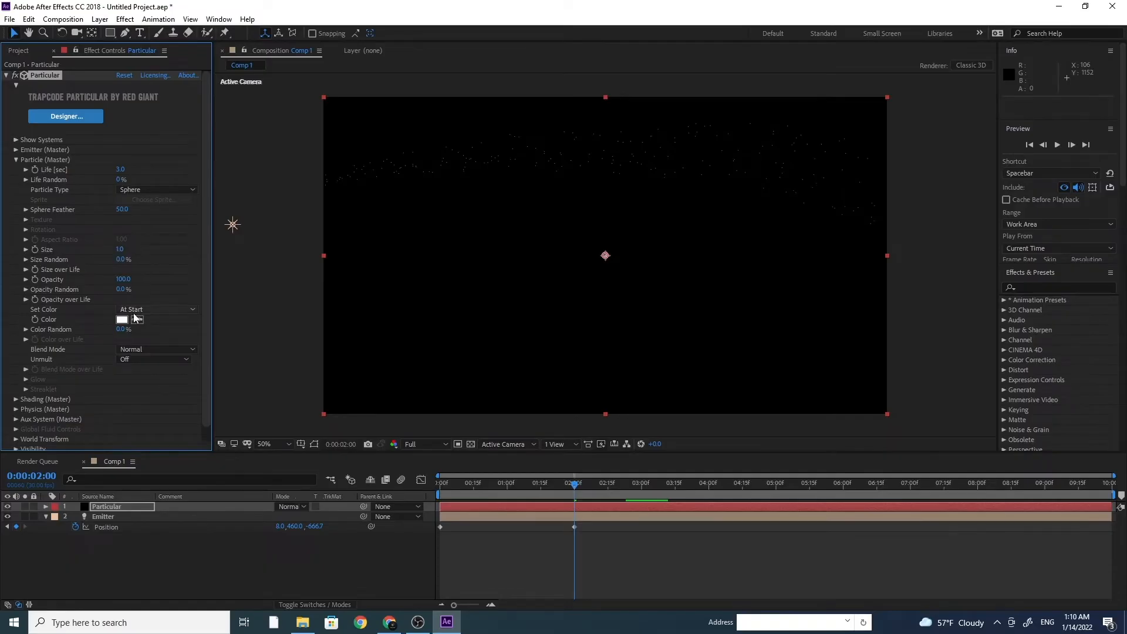
Step: Switch the particles' Set Color mode to Over Life and apply the white-to-cyan-to-blue gradient preset to Color over Life
left_click(153, 309)
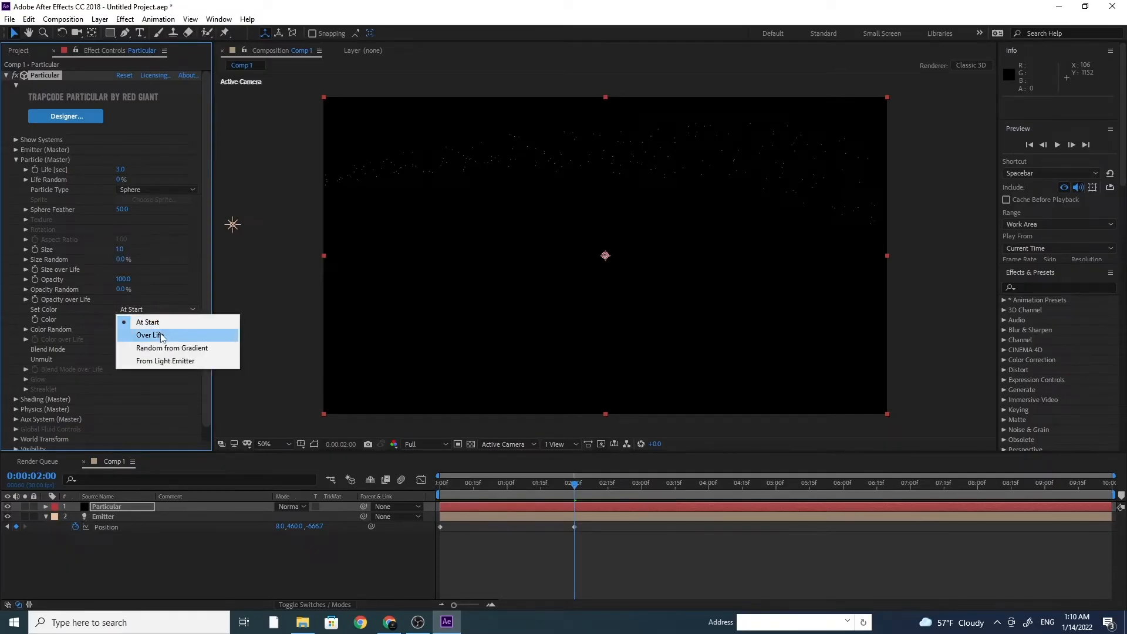
left_click(161, 336)
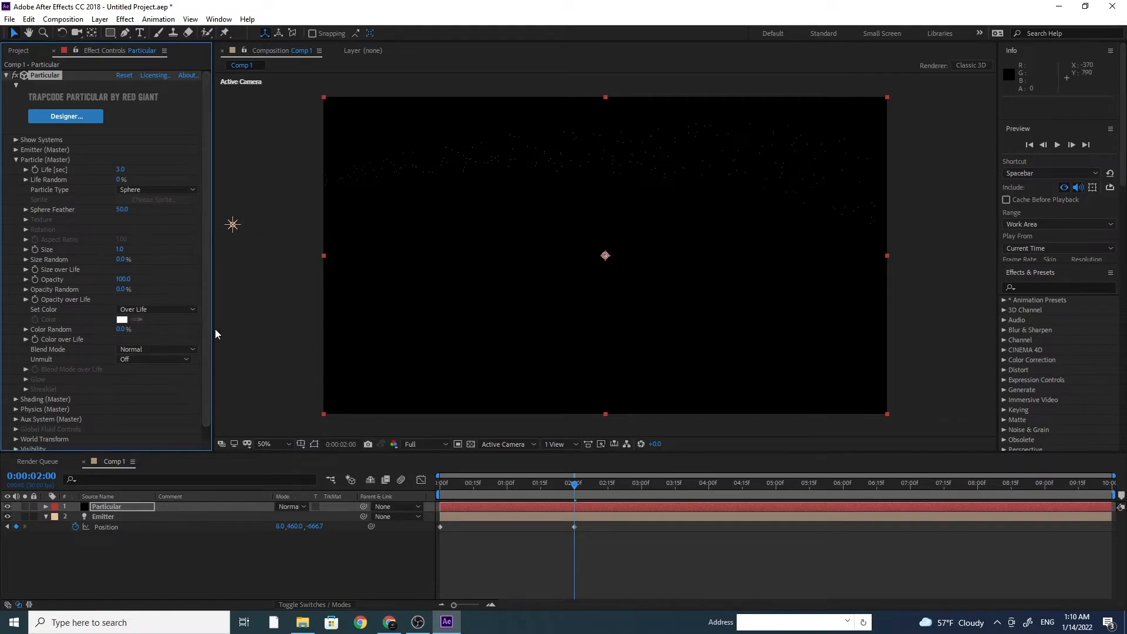
left_click_drag(213, 330, 223, 330)
left_click_drag(264, 335, 268, 335)
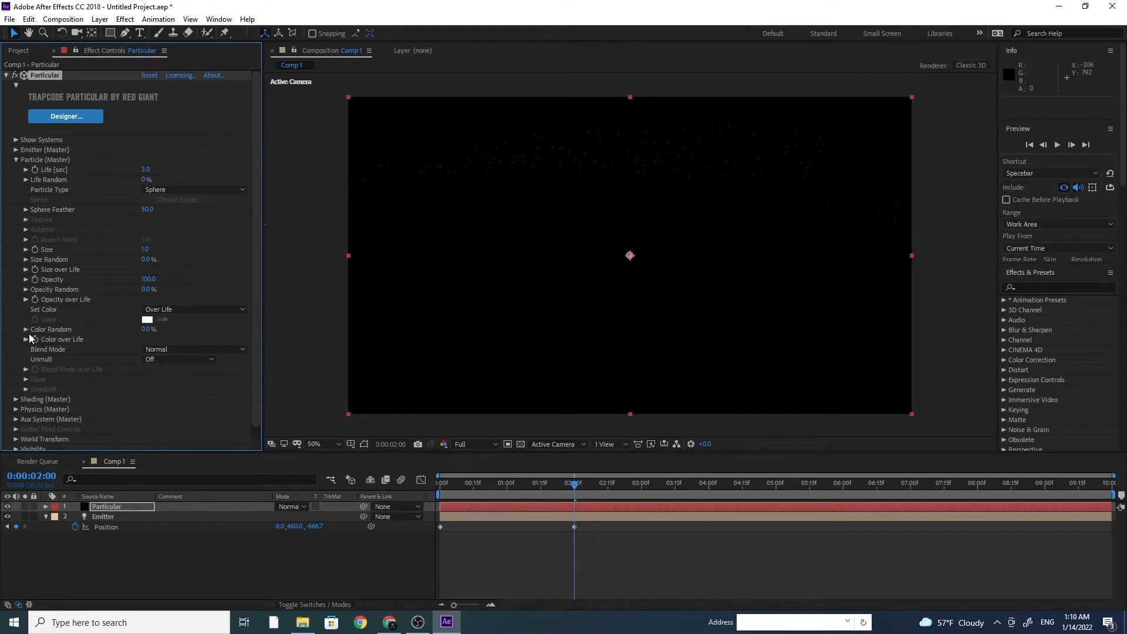
left_click(25, 339)
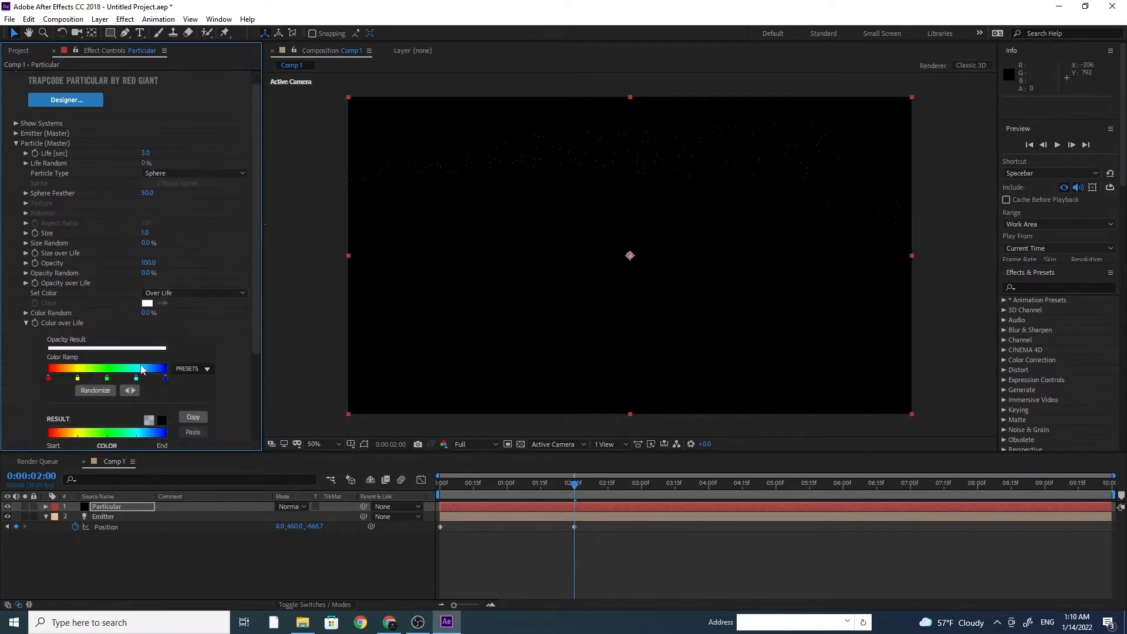
left_click(189, 373)
left_click(193, 407)
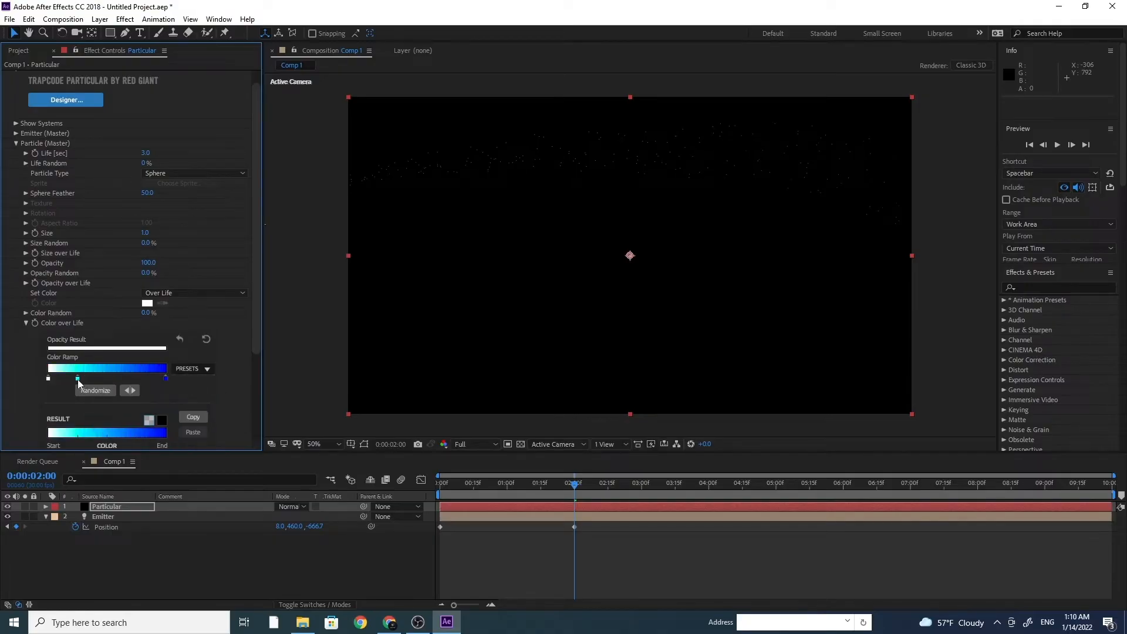
Step: Move the cyan stop to about the middle of the Color over Life ramp and recolor the white start stop magenta
left_click_drag(78, 379, 111, 380)
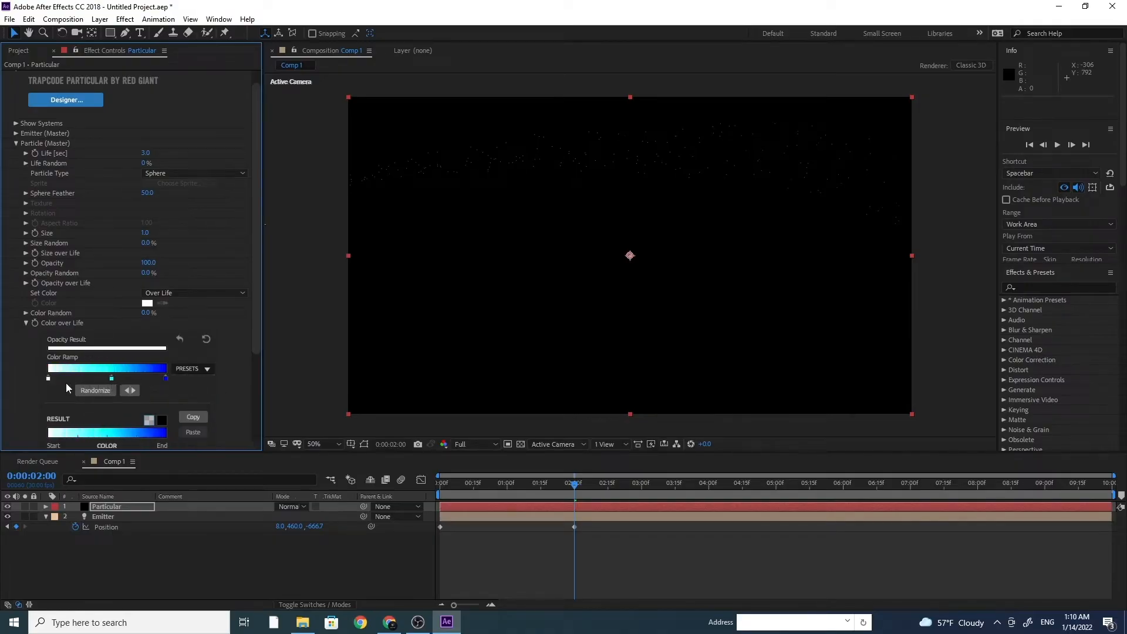
double_click(48, 379)
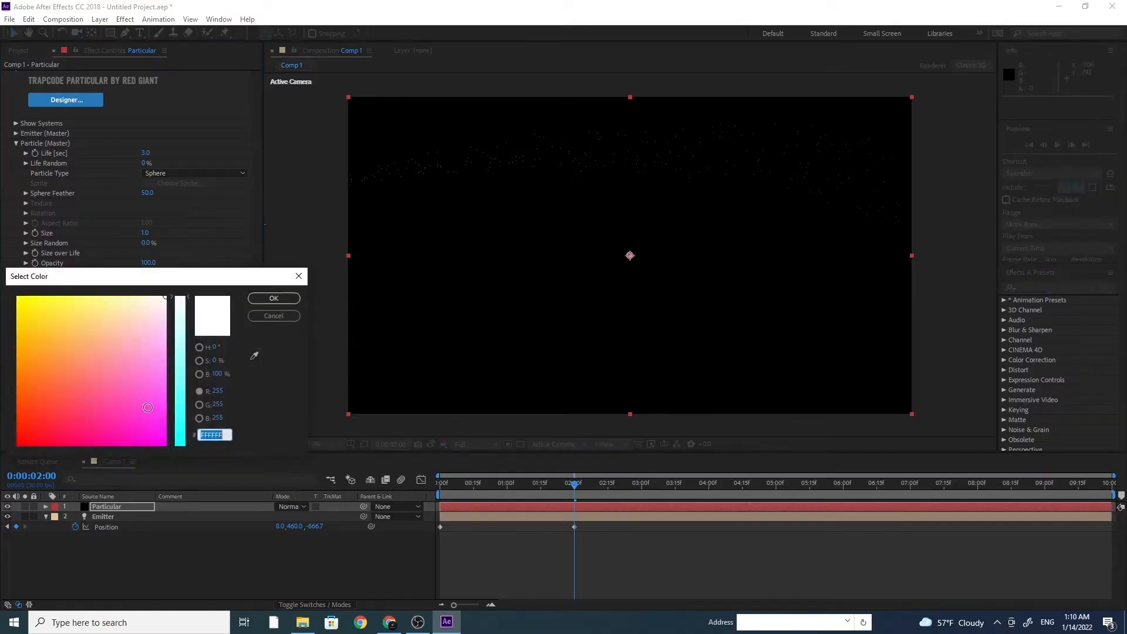
left_click_drag(147, 407, 169, 458)
left_click(271, 299)
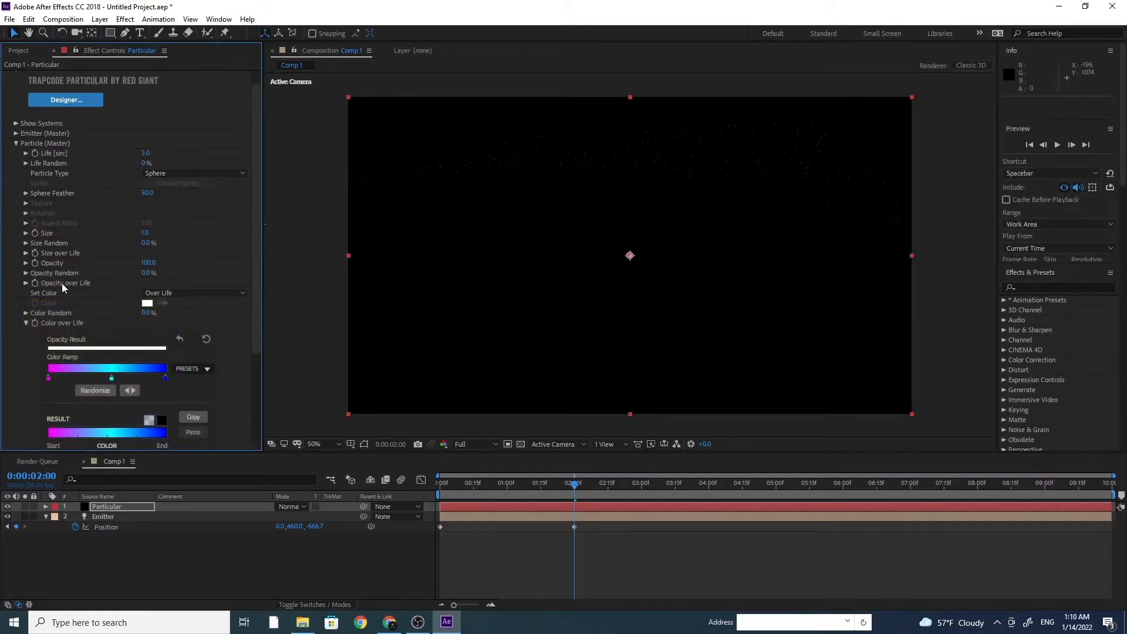
Step: Set the emitter's Particles/sec to 3000, play the trail from the start, and park the current time at 0:00:02:10
left_click(16, 133)
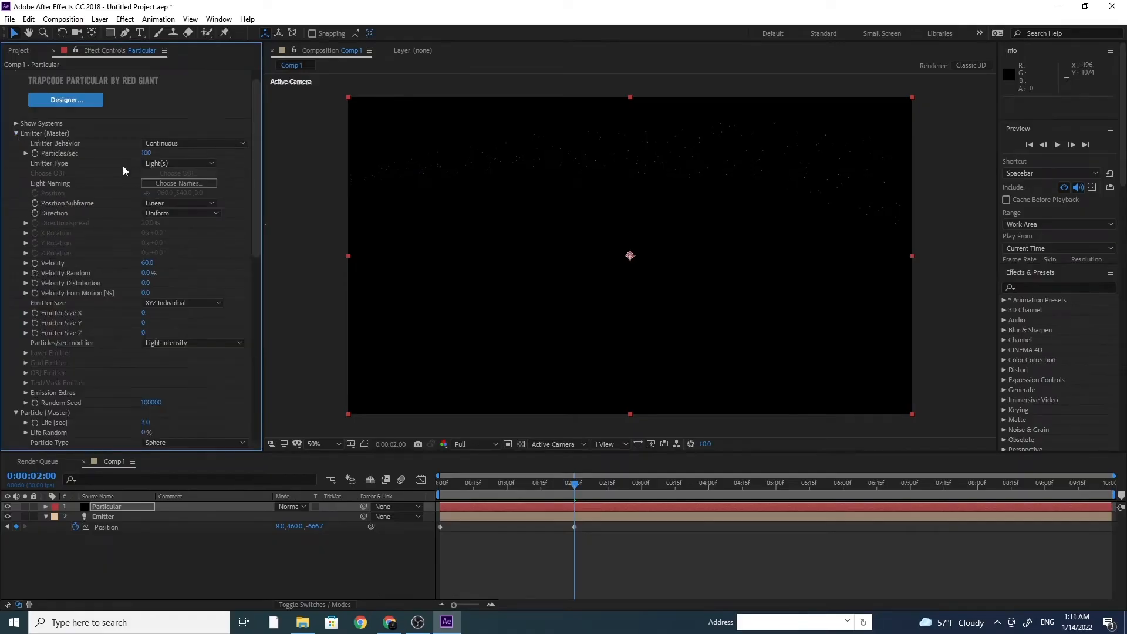
left_click_drag(154, 154, 301, 177)
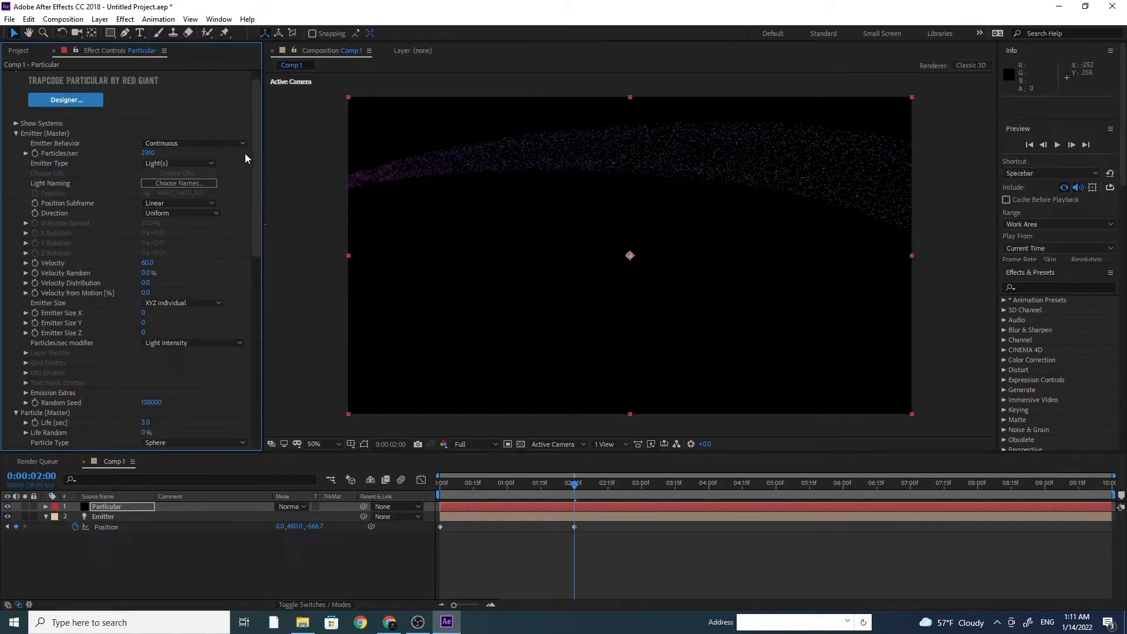
left_click(153, 152)
type("3000")
key("Return")
left_click_drag(567, 489, 445, 495)
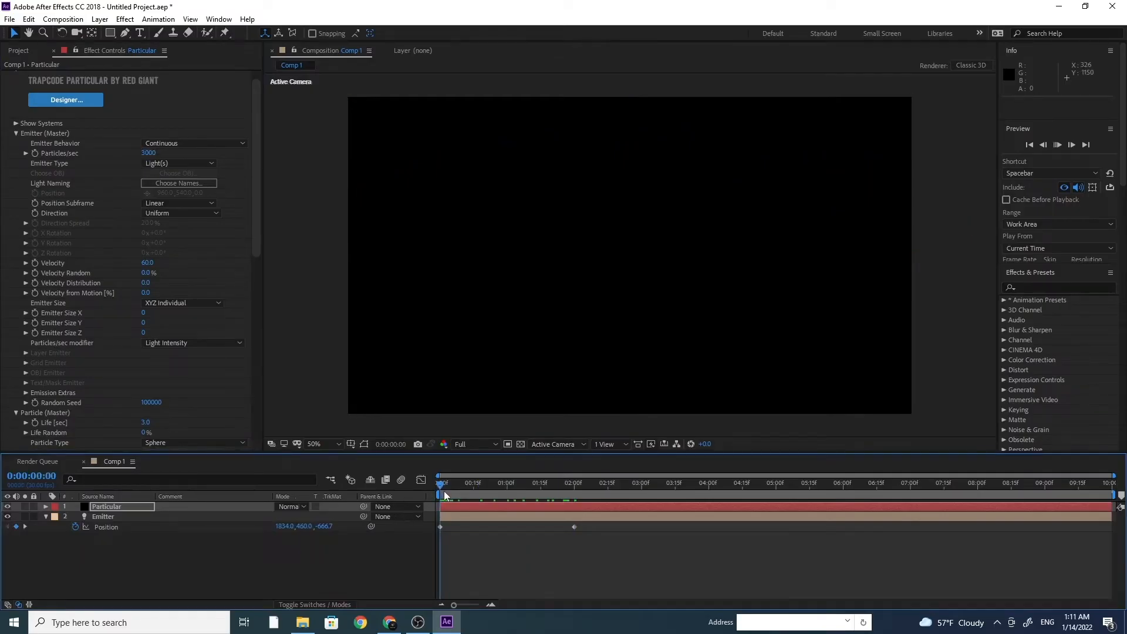
key("space")
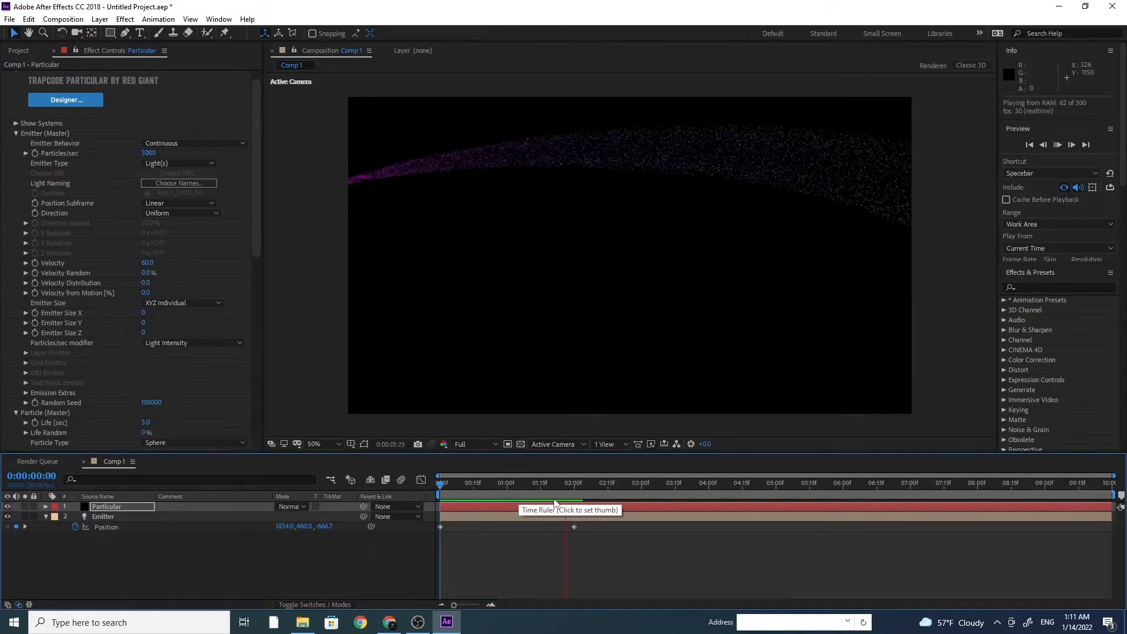
left_click(597, 502)
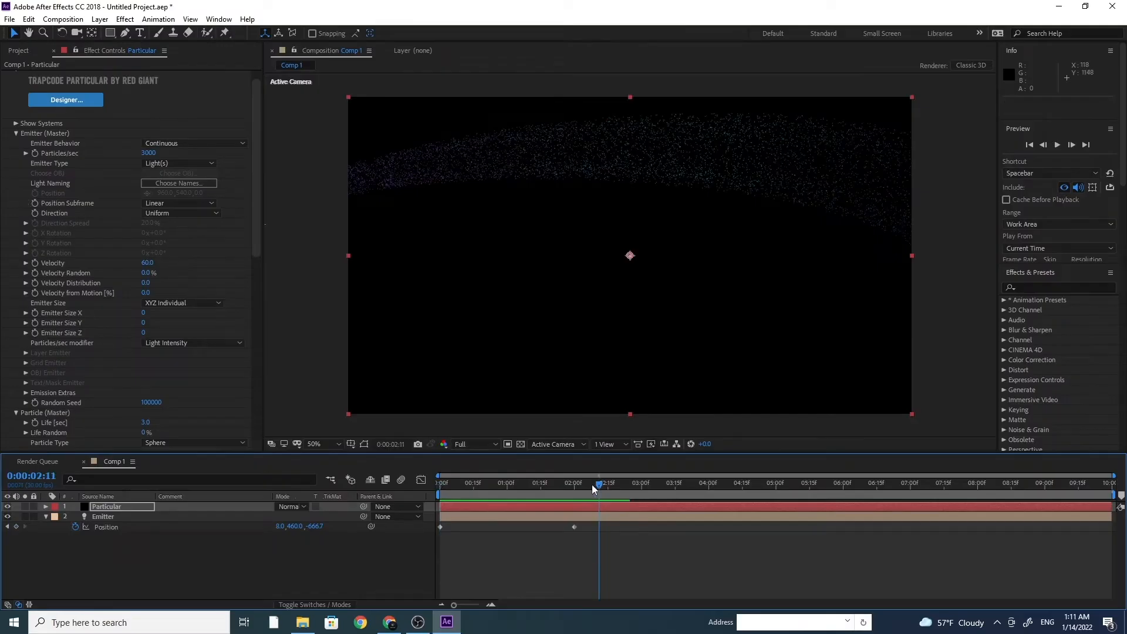
mouse_move(592, 485)
left_mouse_down()
mouse_move(496, 486)
mouse_move(596, 478)
left_mouse_up()
Step: Try emitter Velocity values of 0 and 50, and settle on 30 for a narrower trail
left_click(144, 266)
type("0")
key("Return")
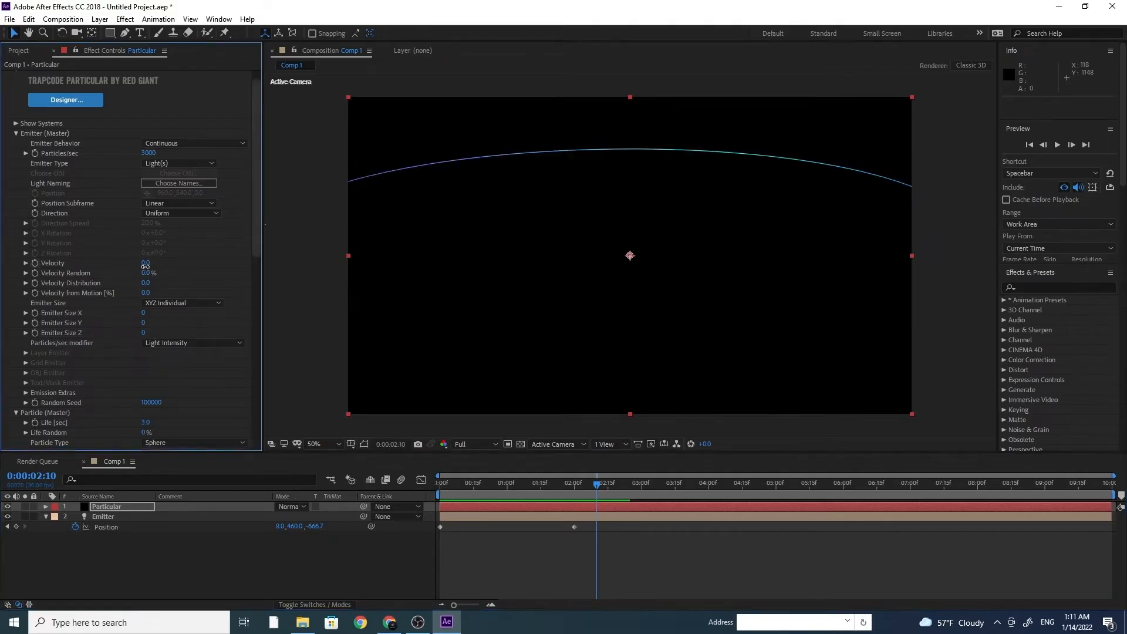
left_click(145, 266)
type("50")
key("Return")
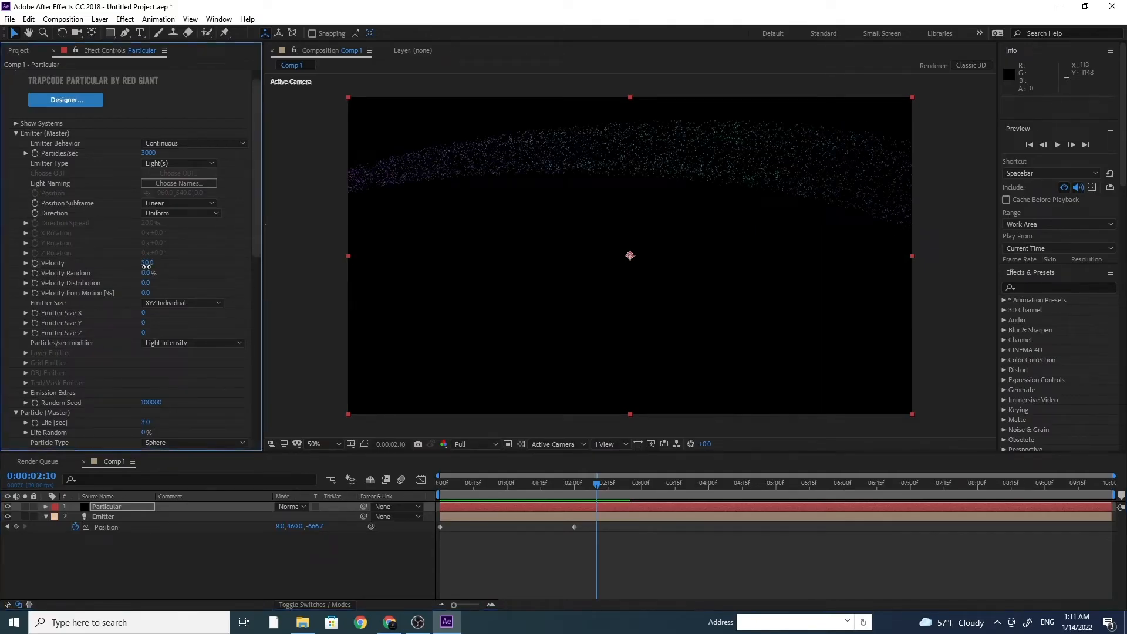
left_click_drag(146, 266, 146, 266)
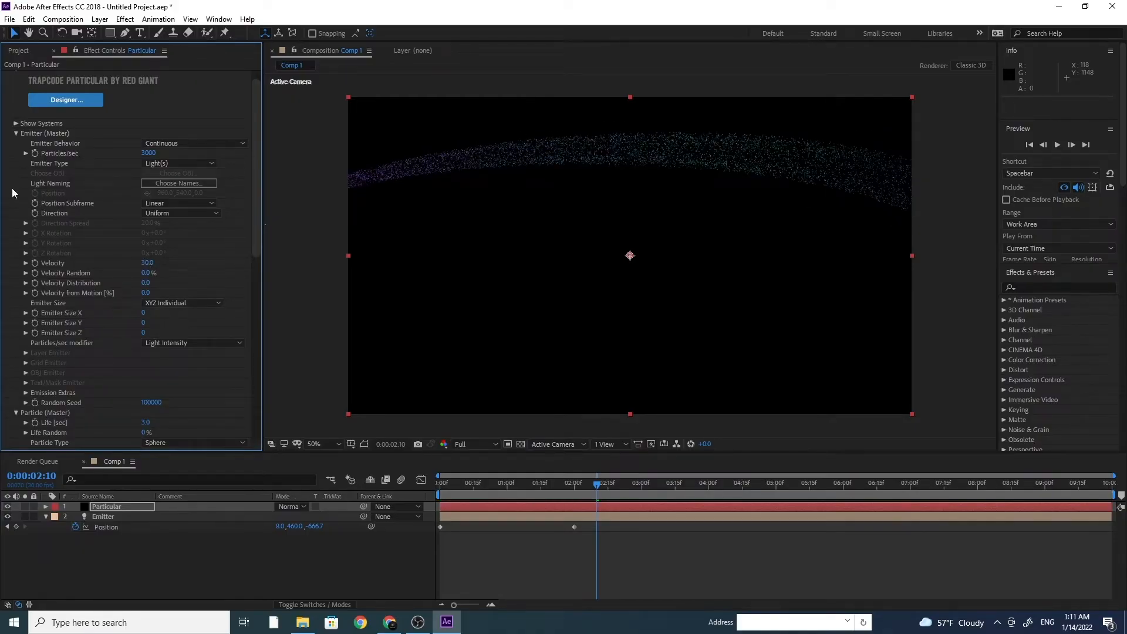
Step: Set Affect Size to 4 in the Turbulence Field of Particular's Physics (Master) Air settings
left_click(16, 134)
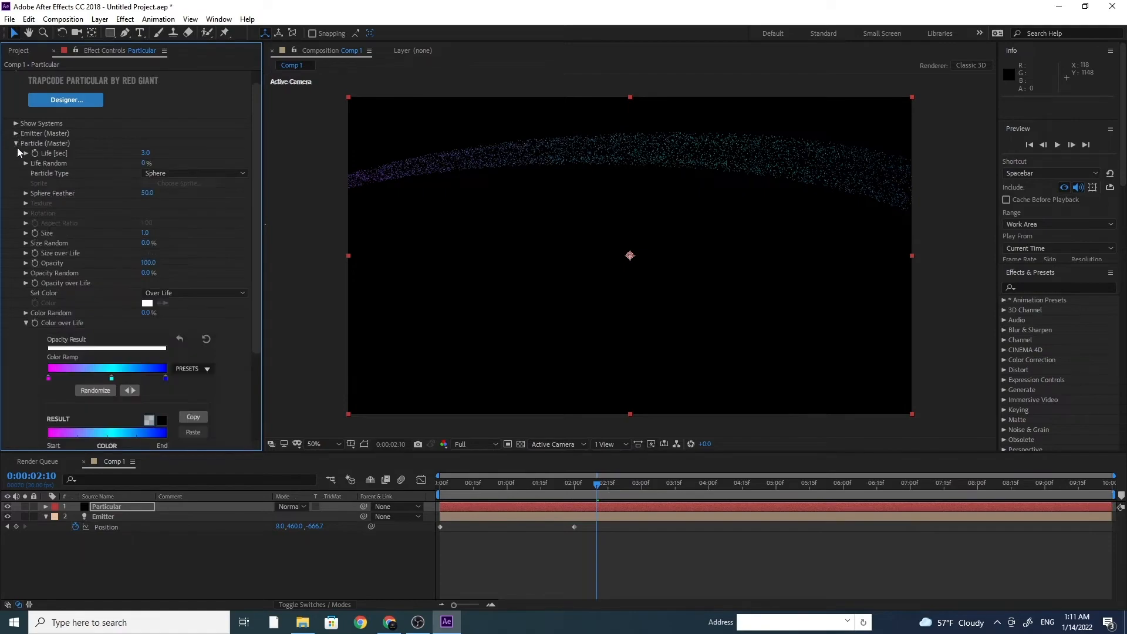
left_click(17, 143)
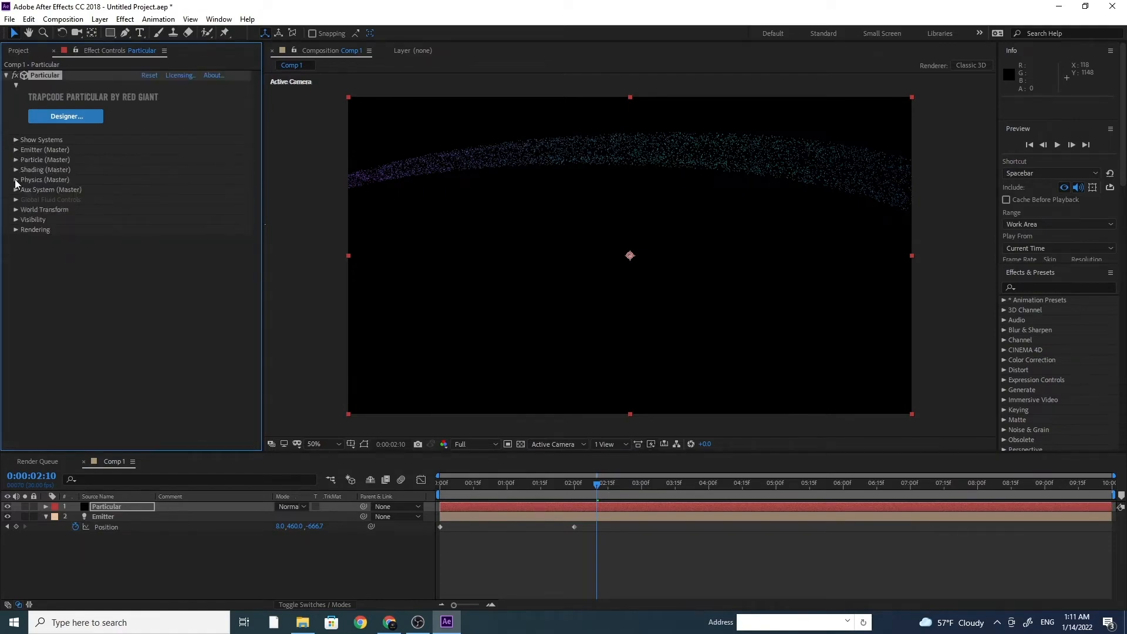
left_click(16, 179)
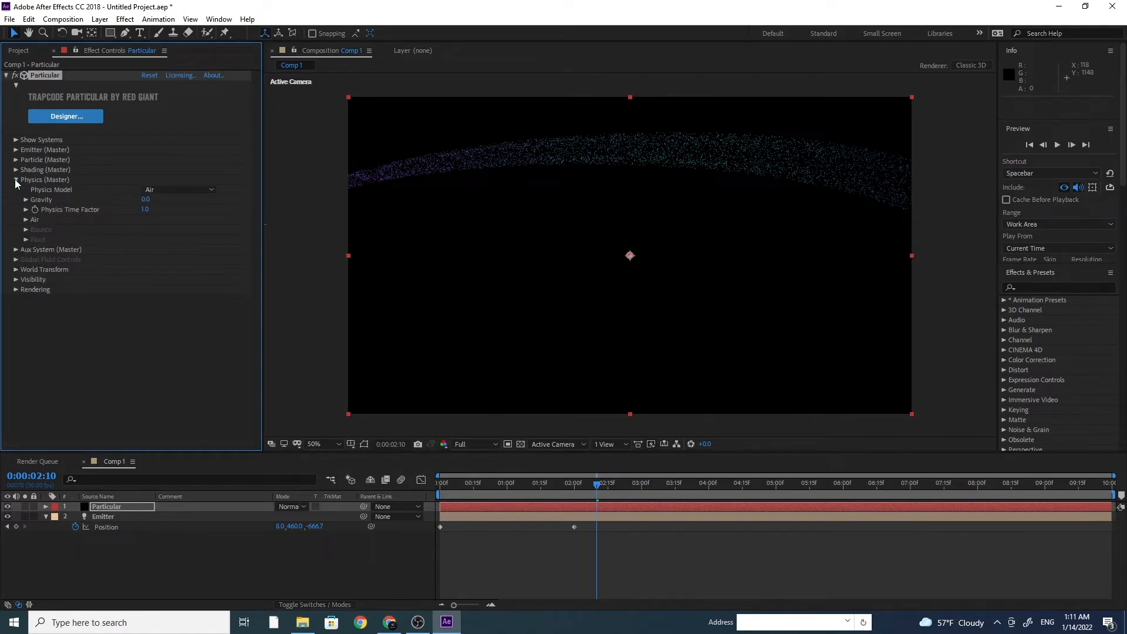
left_click(25, 220)
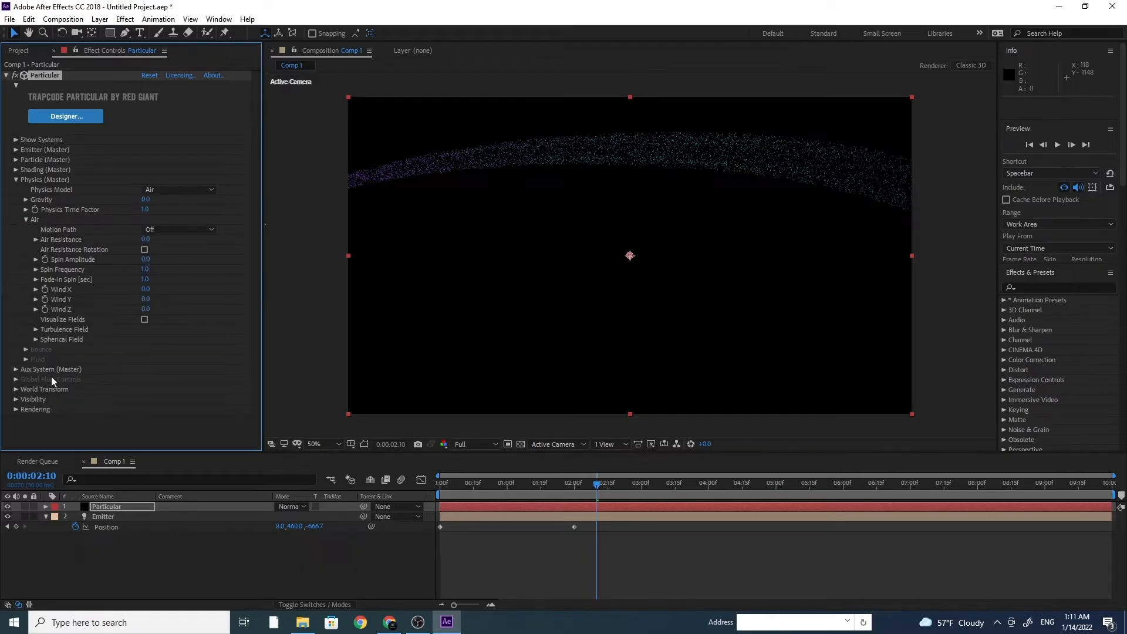
left_click(36, 329)
scroll(37, 330, "down", 1)
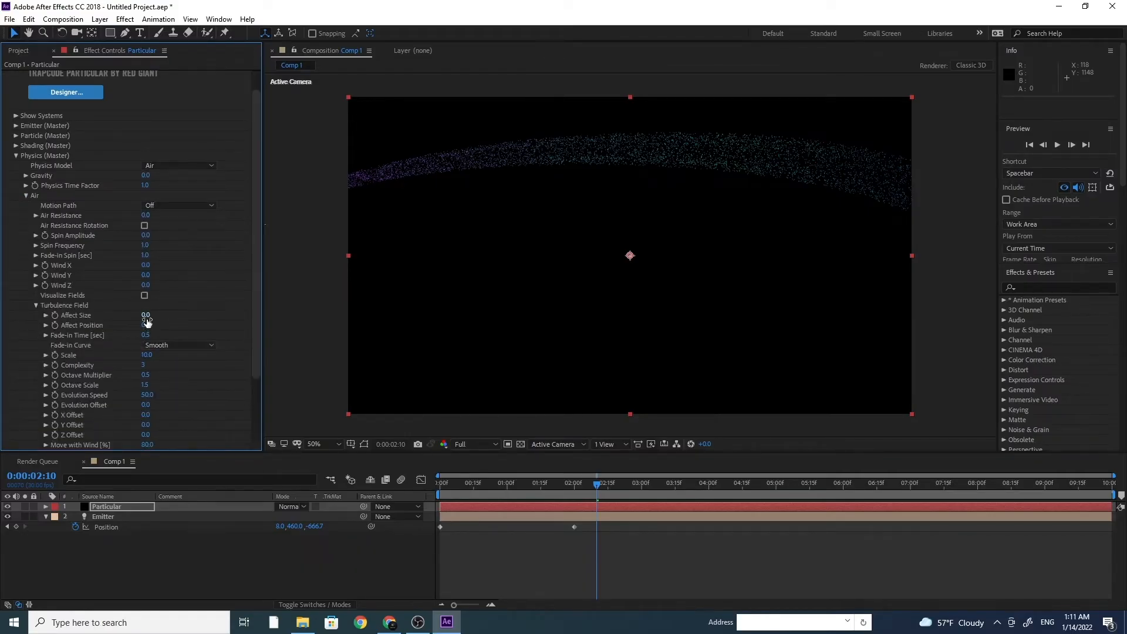
left_click_drag(151, 316, 147, 316)
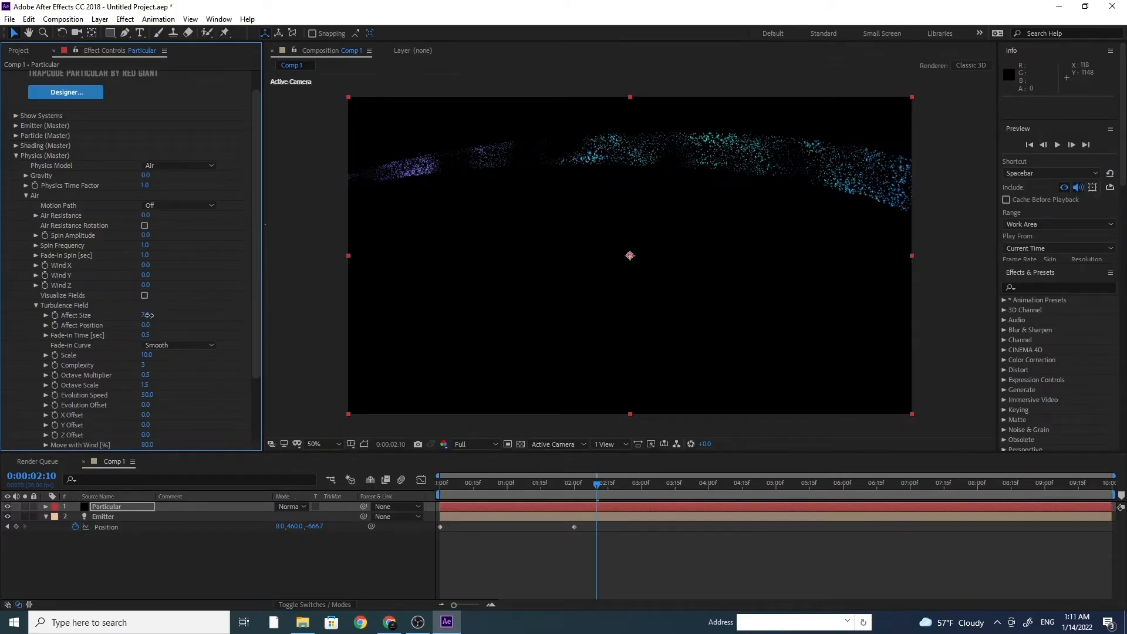
left_click(149, 315)
key("Return")
Step: Set the Turbulence Field's Scale to 50 and play the animation to preview the size variation along the trail
left_click_drag(148, 356, 163, 356)
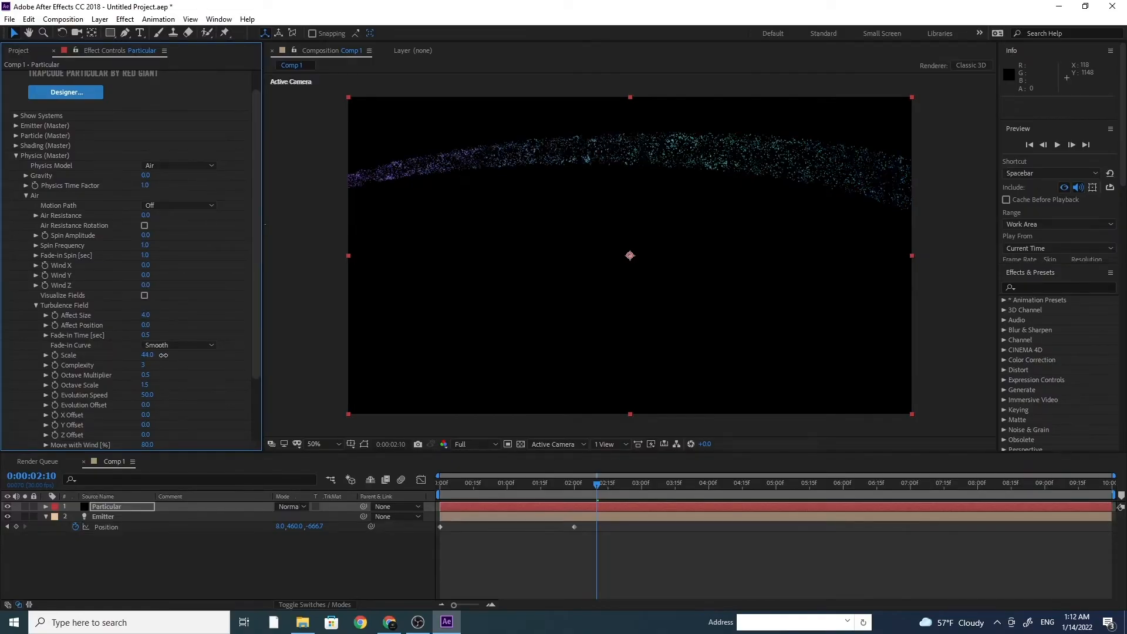
left_click(150, 355)
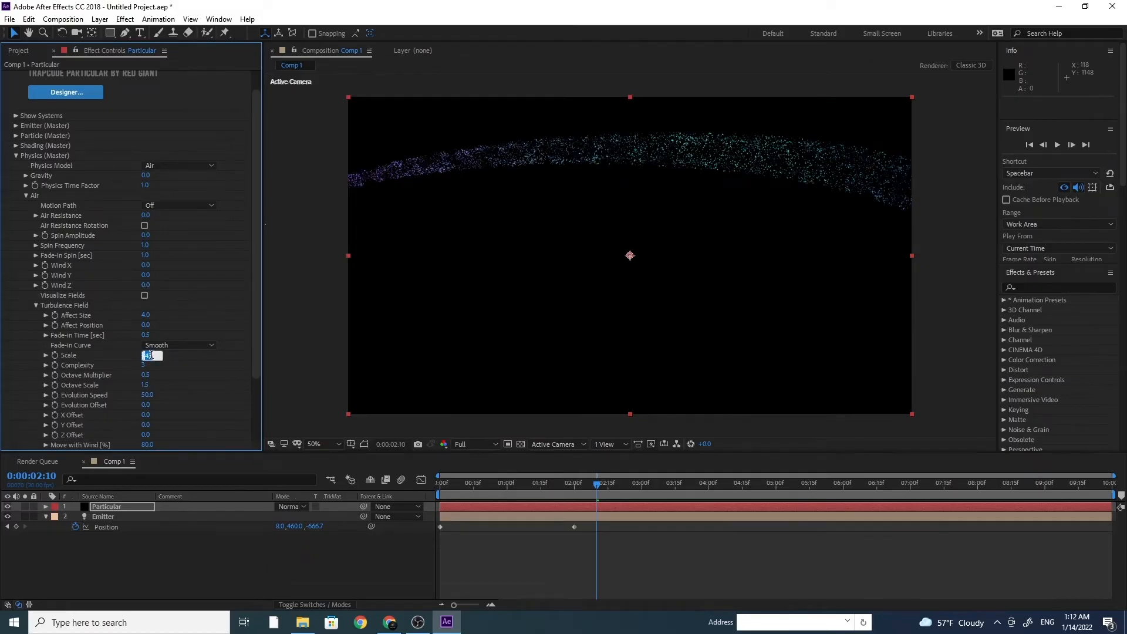
type("50")
key("Return")
left_click_drag(582, 487, 425, 488)
key("space")
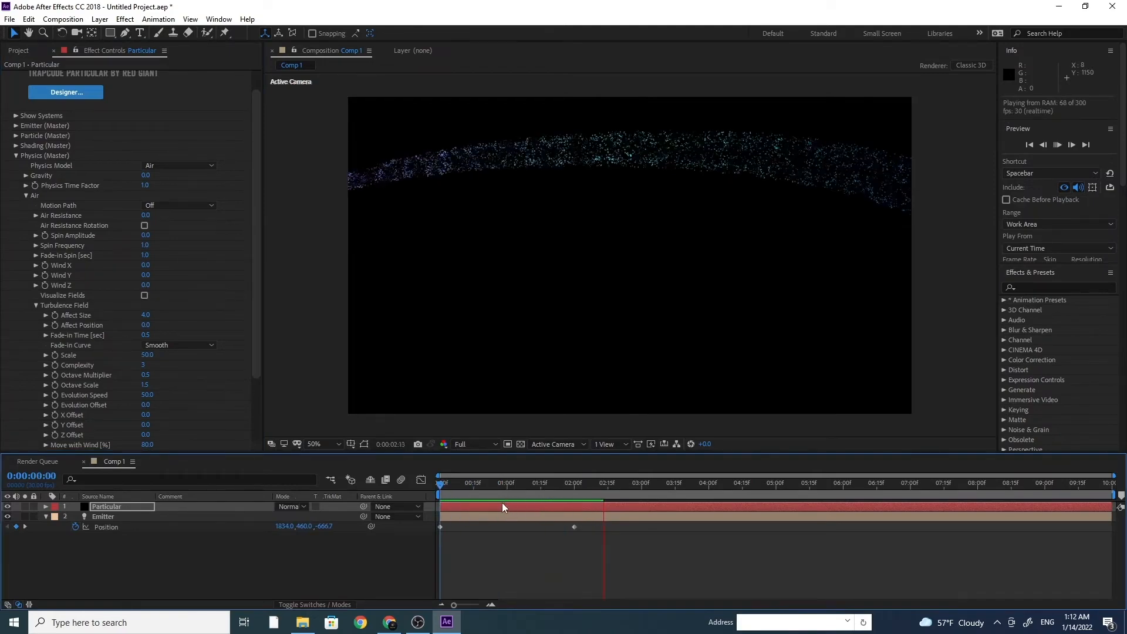
key("space")
left_click_drag(603, 492, 496, 492)
key("space")
key("space")
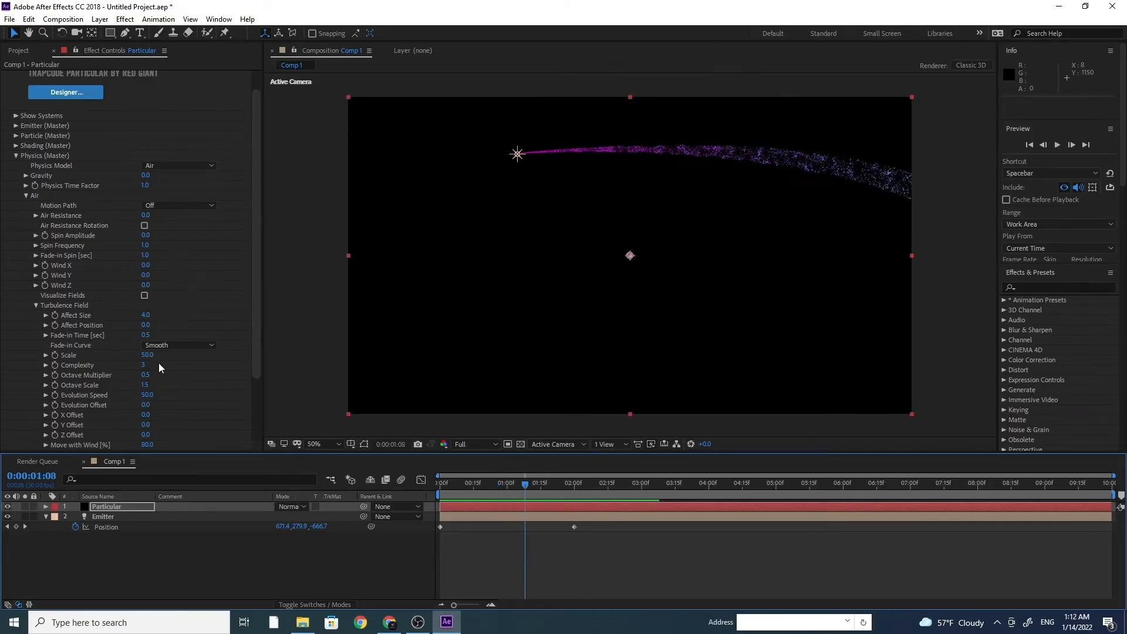
Step: Set the Turbulence Field's Scale to 100 and play the animation from near the start
left_click_drag(146, 356, 178, 352)
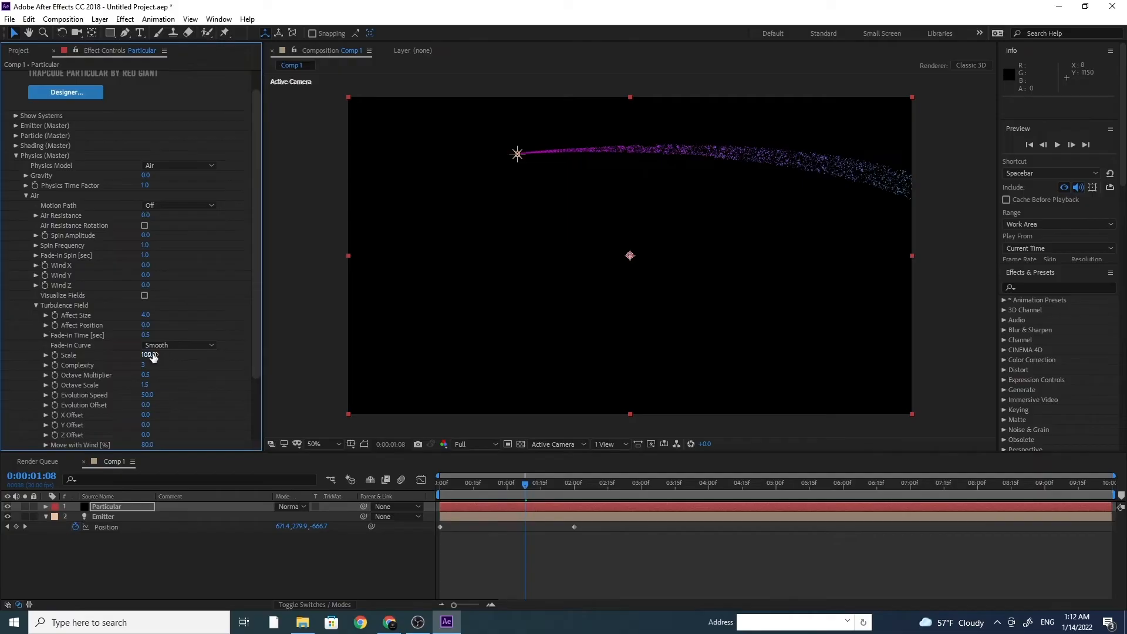
left_click(152, 356)
type("100")
key("Return")
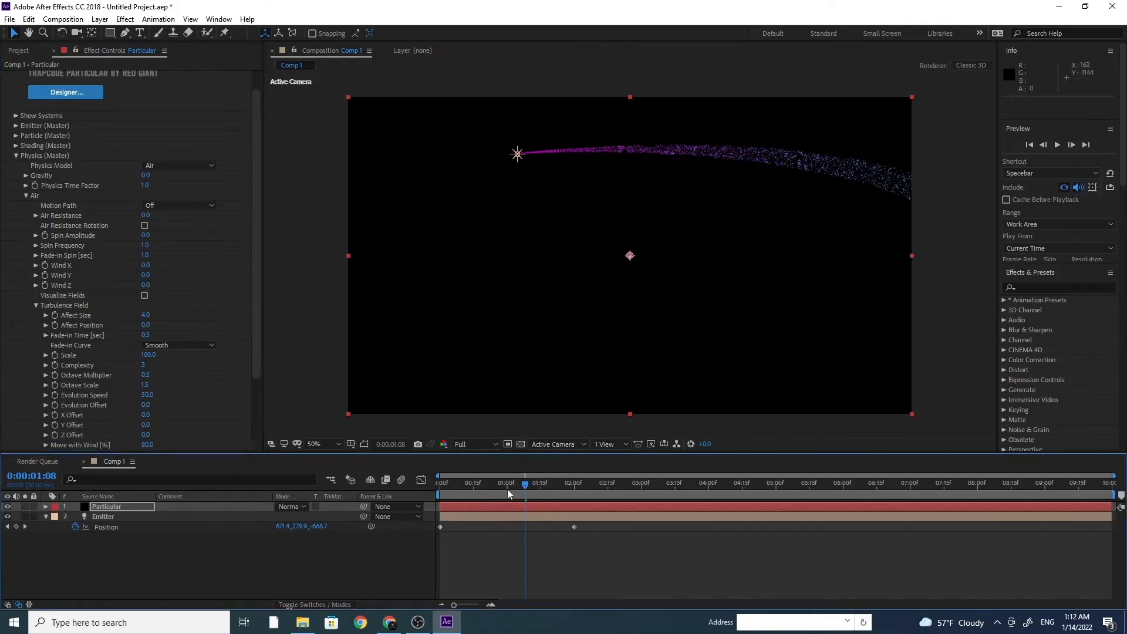
key("Home")
key("space")
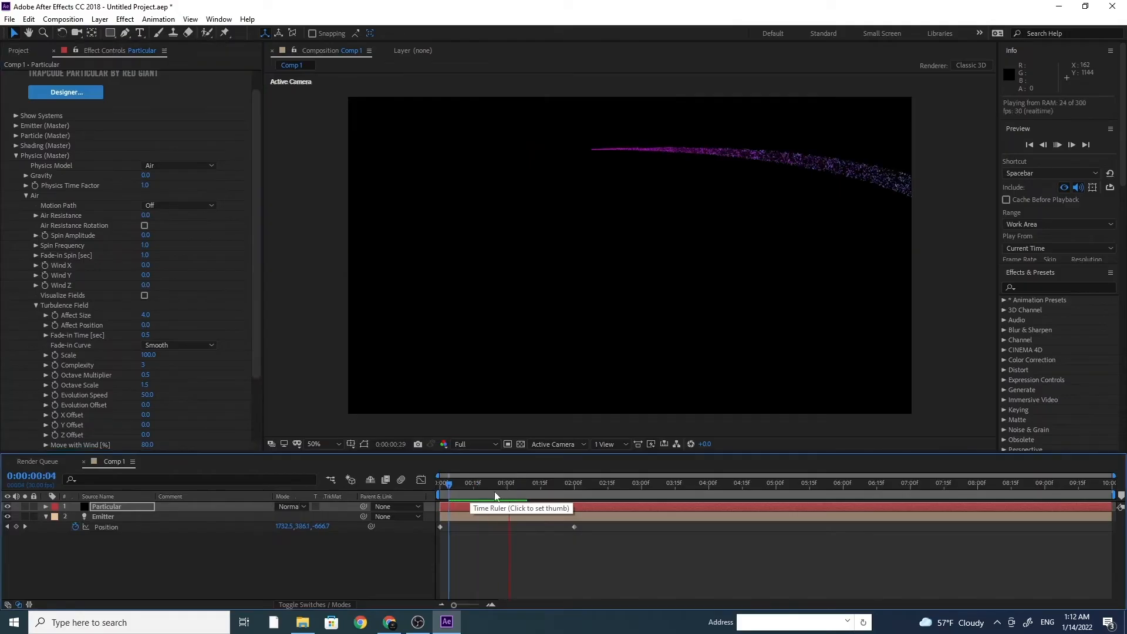
Step: Stop the playback, go to 0:00:01:26 to inspect the trail, and collapse Particular's Physics (Master) settings
key("space")
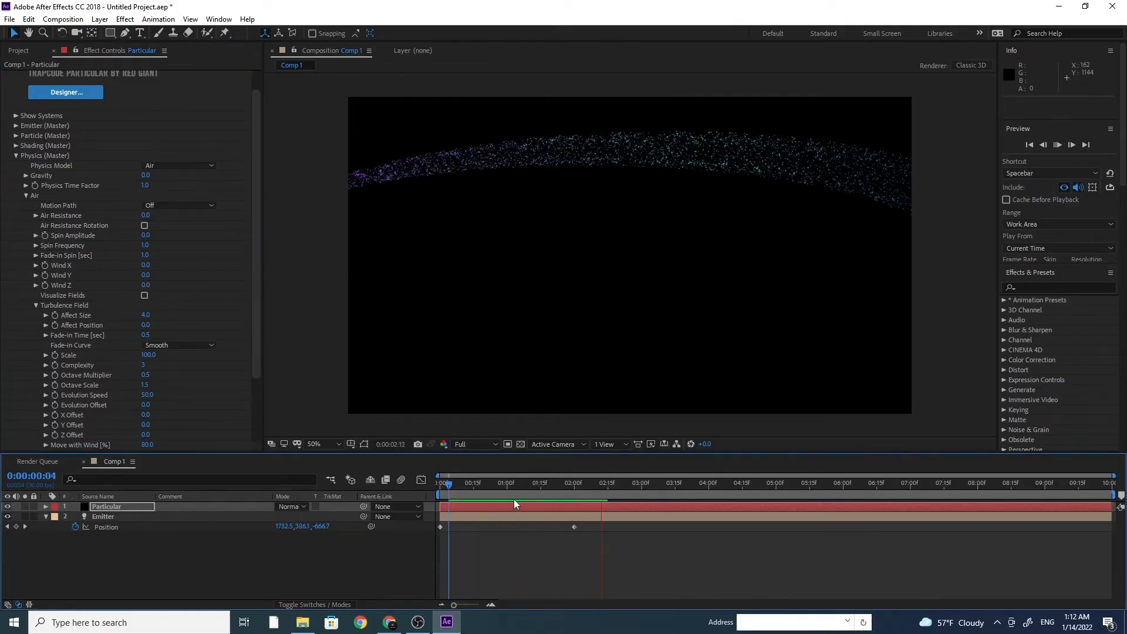
left_click_drag(605, 485, 565, 495)
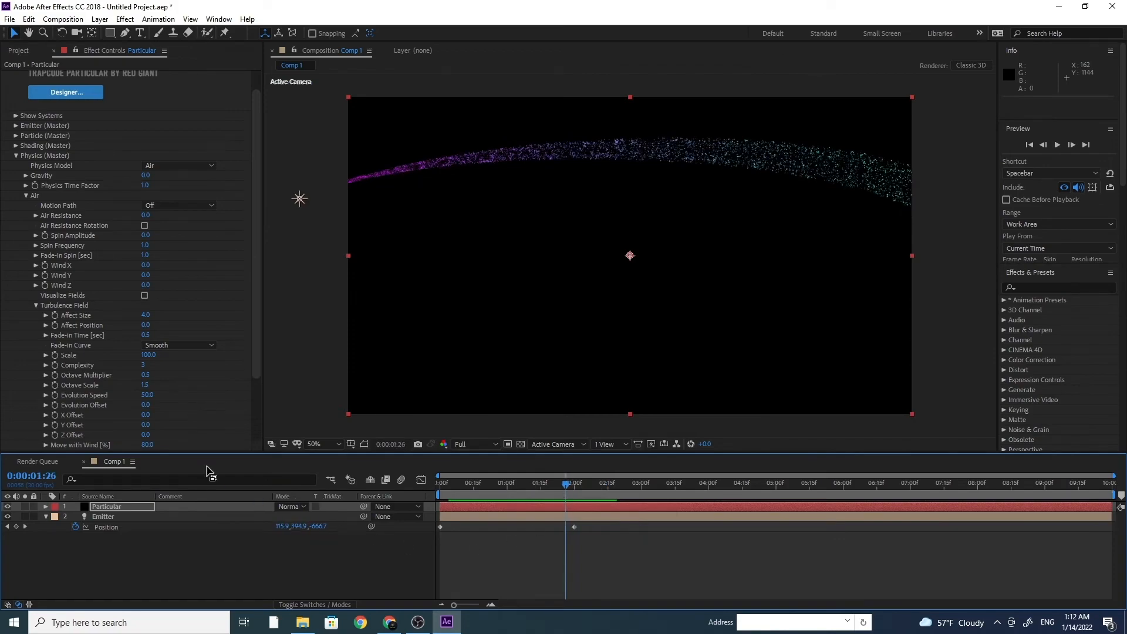
left_click(16, 155)
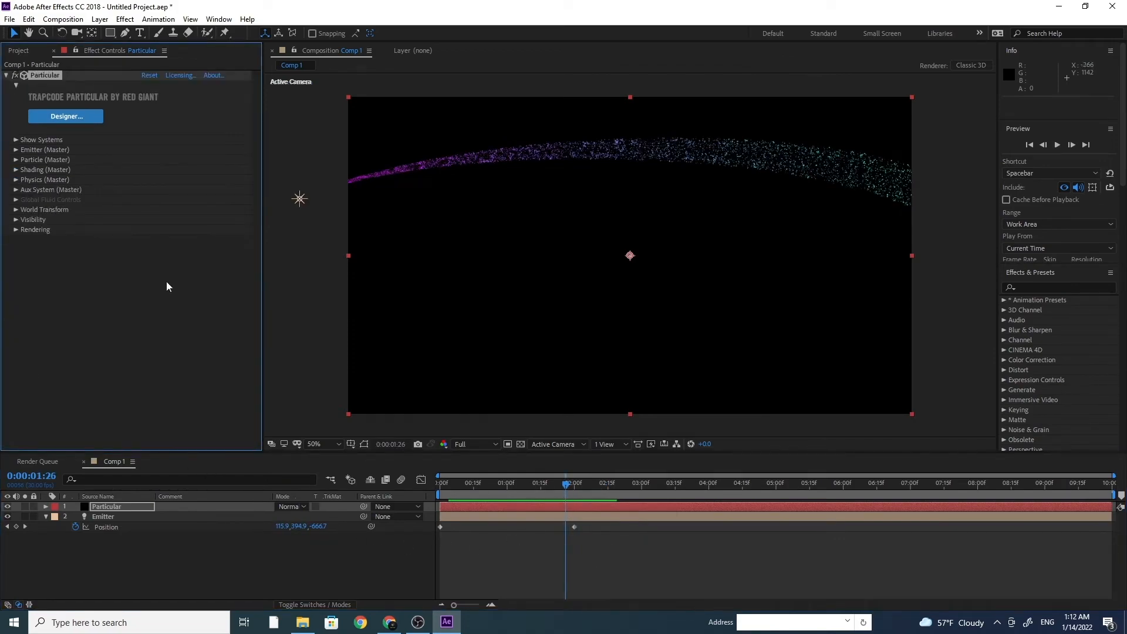
Step: Apply the Stylize Glow effect to the Particular layer with its default settings and collapse the effect's properties
left_click(114, 508)
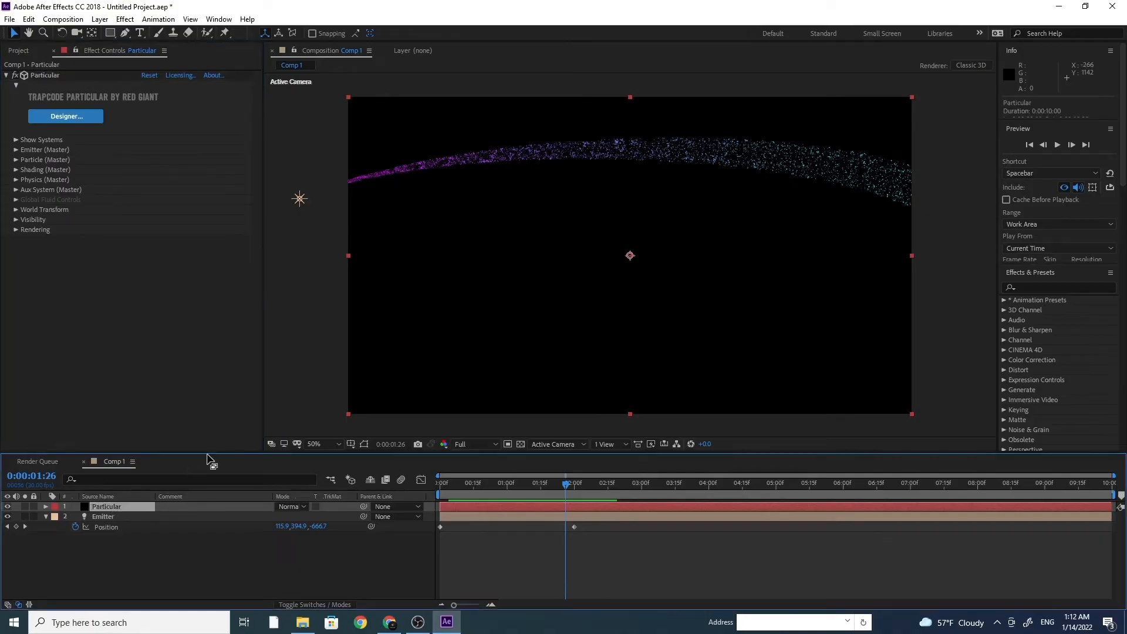
left_click(124, 21)
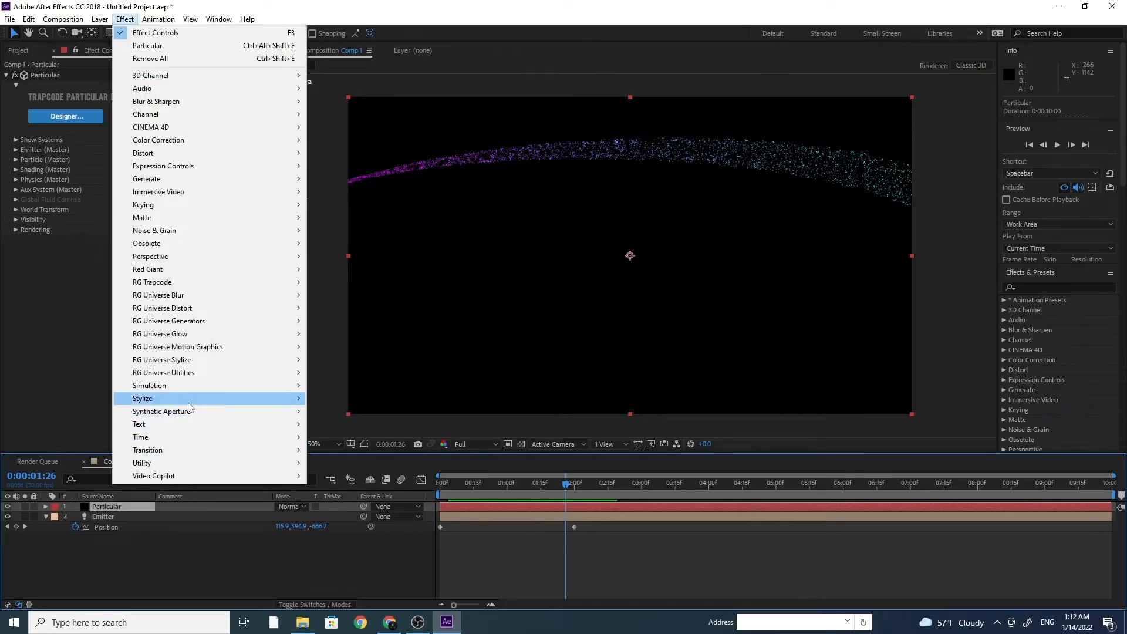
mouse_move(189, 401)
left_click(343, 299)
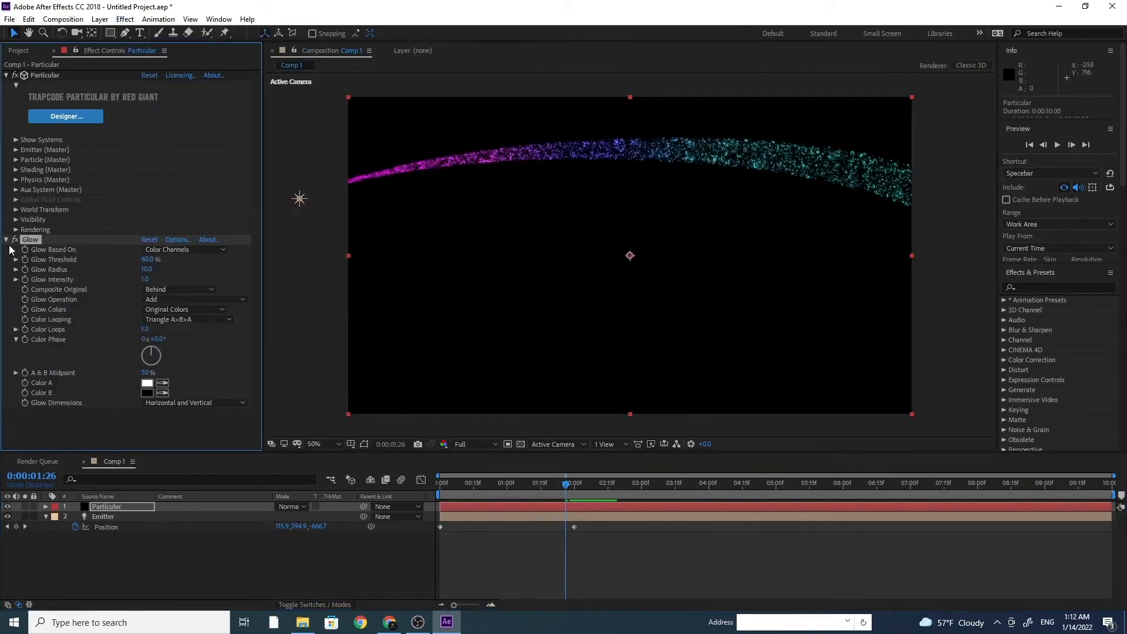
left_click(6, 239)
Step: Preview the glowing trail from the first frame, then return to 0:00:01:10
left_click_drag(573, 487, 393, 496)
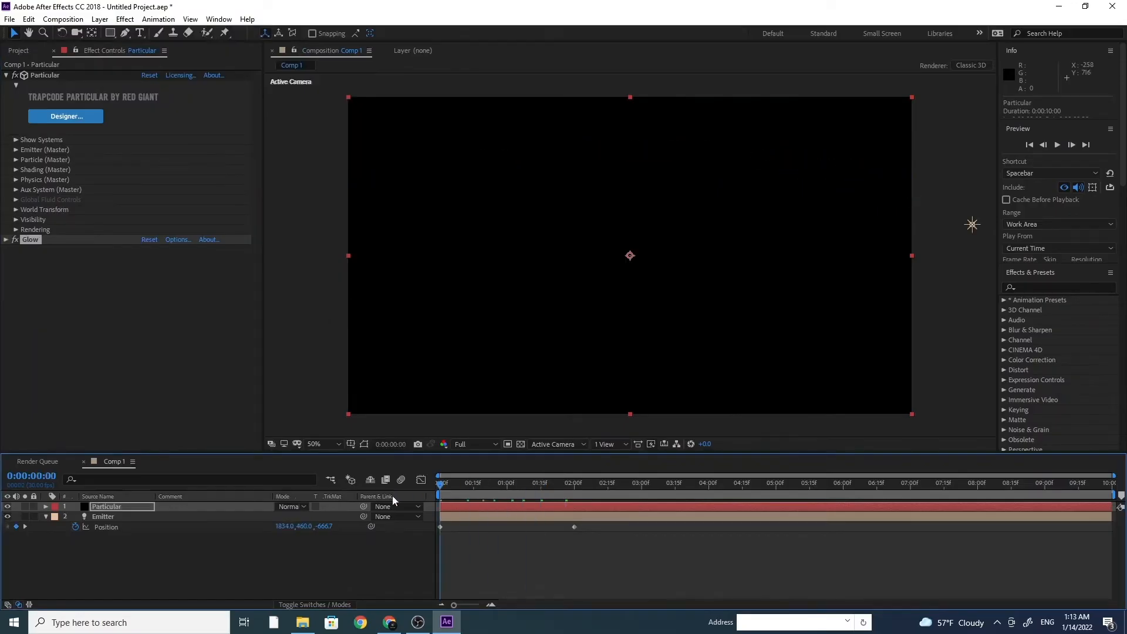
key("space")
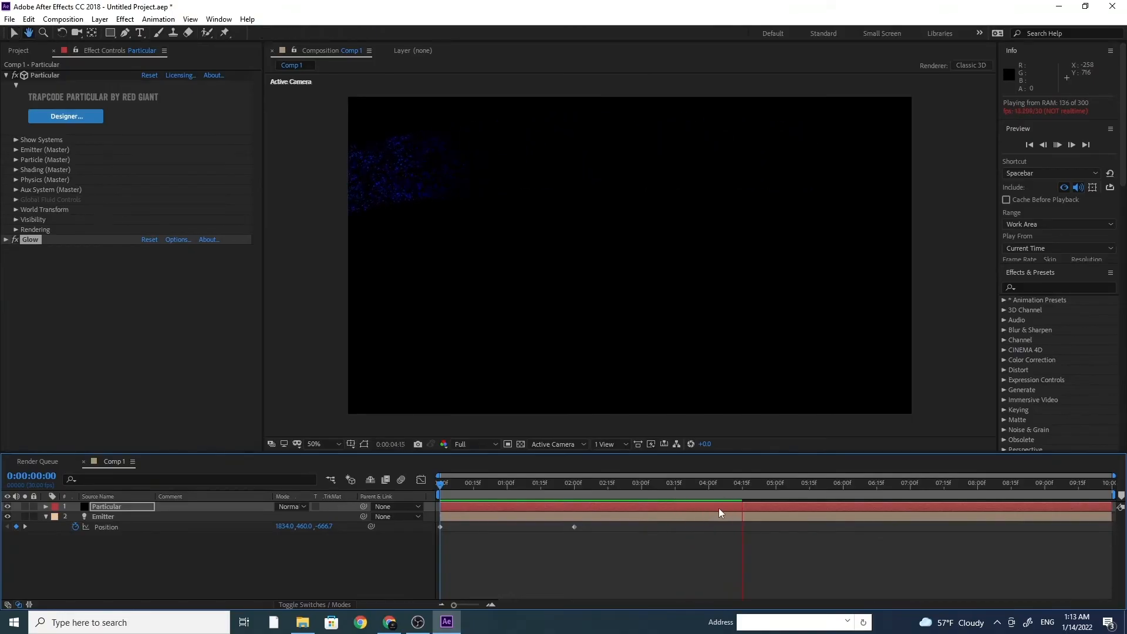
left_click_drag(769, 489, 527, 492)
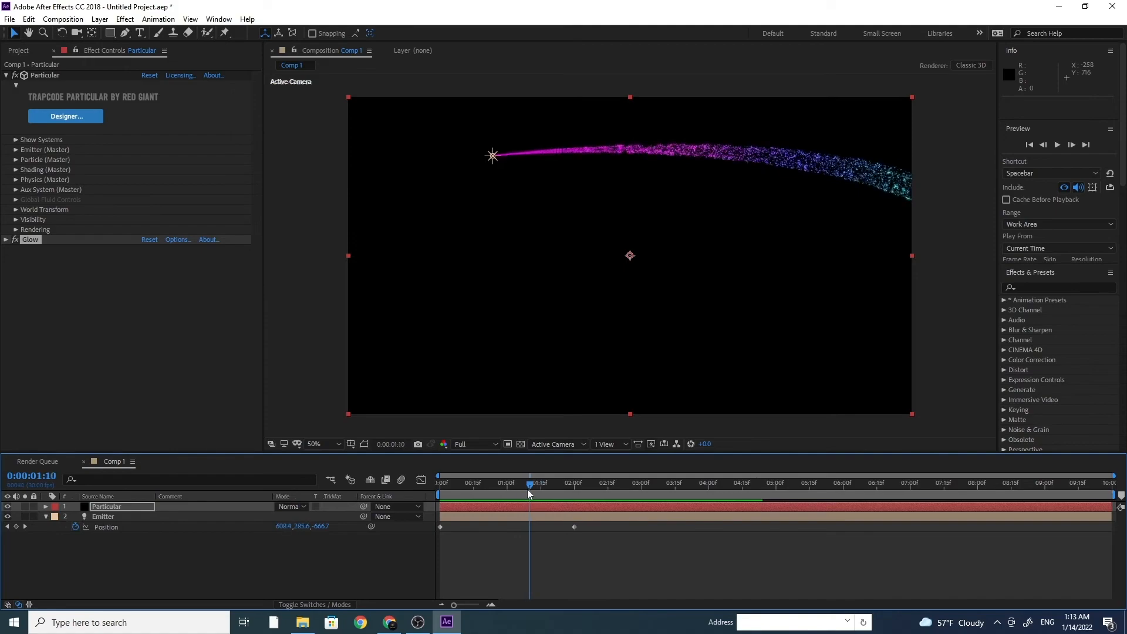
Step: Create a black 1920 x 1080 solid named BG and place it beneath all other layers
left_click(46, 516)
left_click(100, 19)
mouse_move(176, 32)
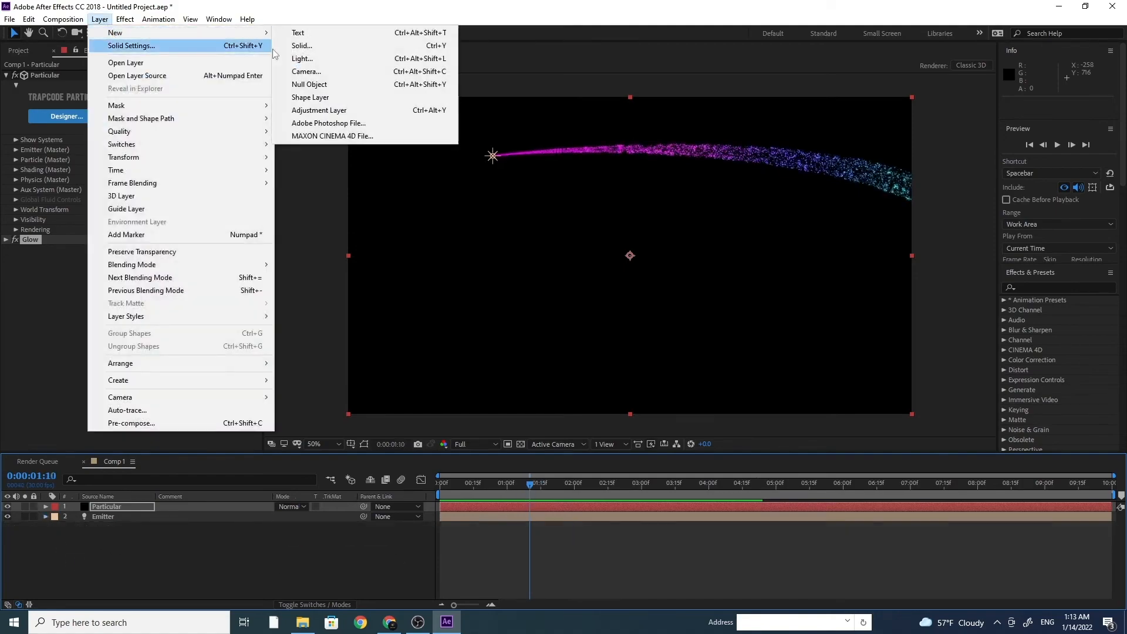
left_click(301, 45)
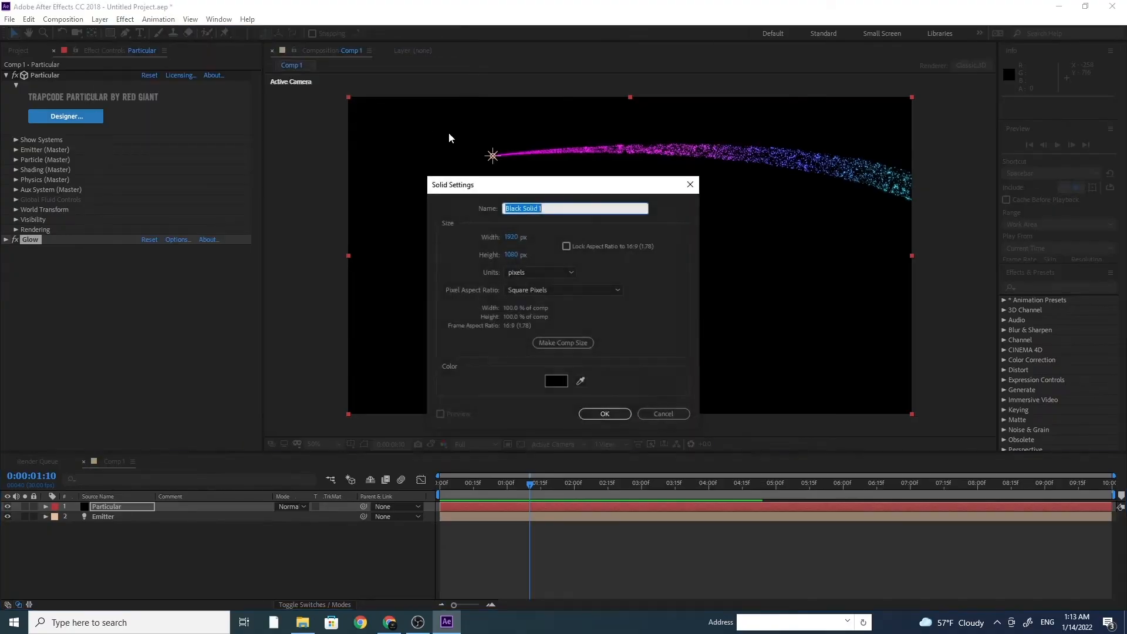
type("BG")
left_click(604, 413)
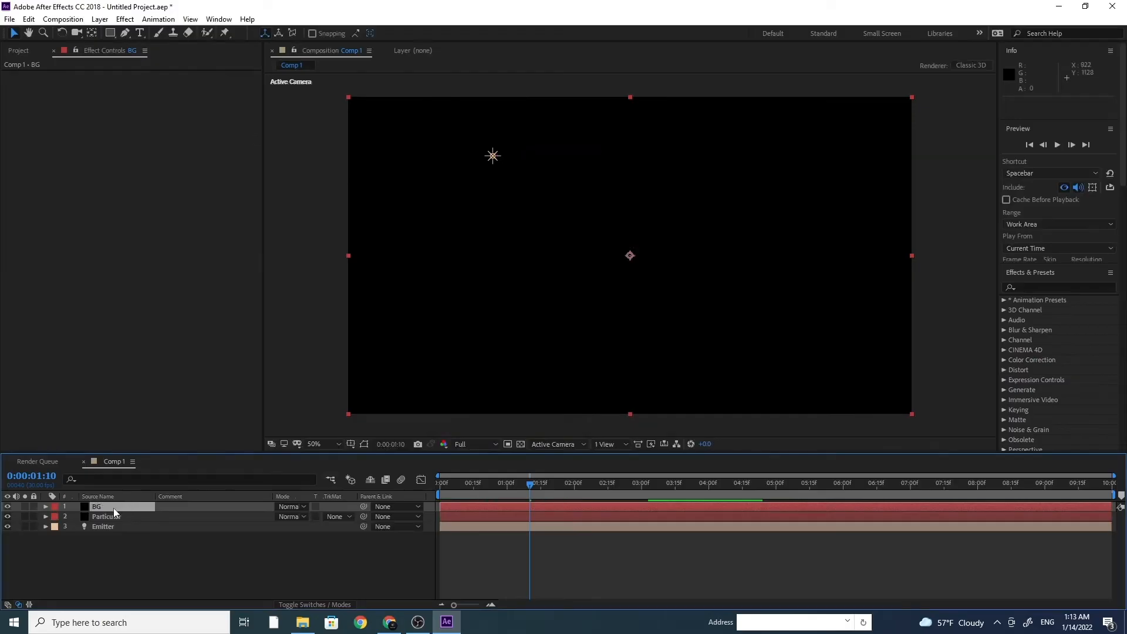
left_click_drag(114, 508, 113, 540)
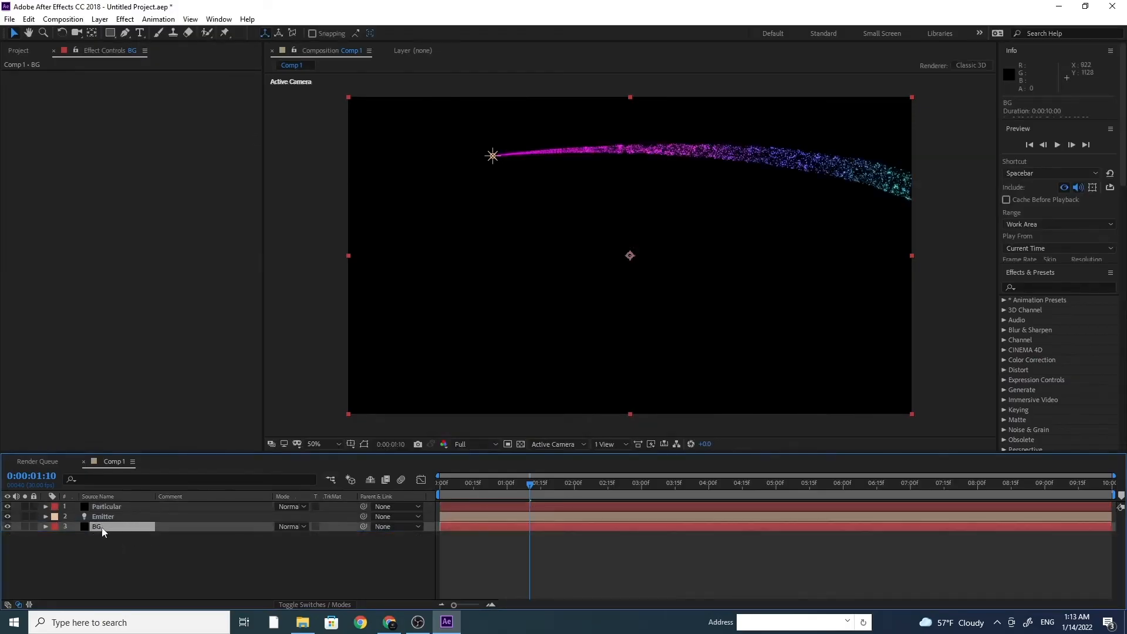
Step: Find the Gradient Ramp effect by searching for "ramp" and apply it to the BG layer
left_click(1034, 288)
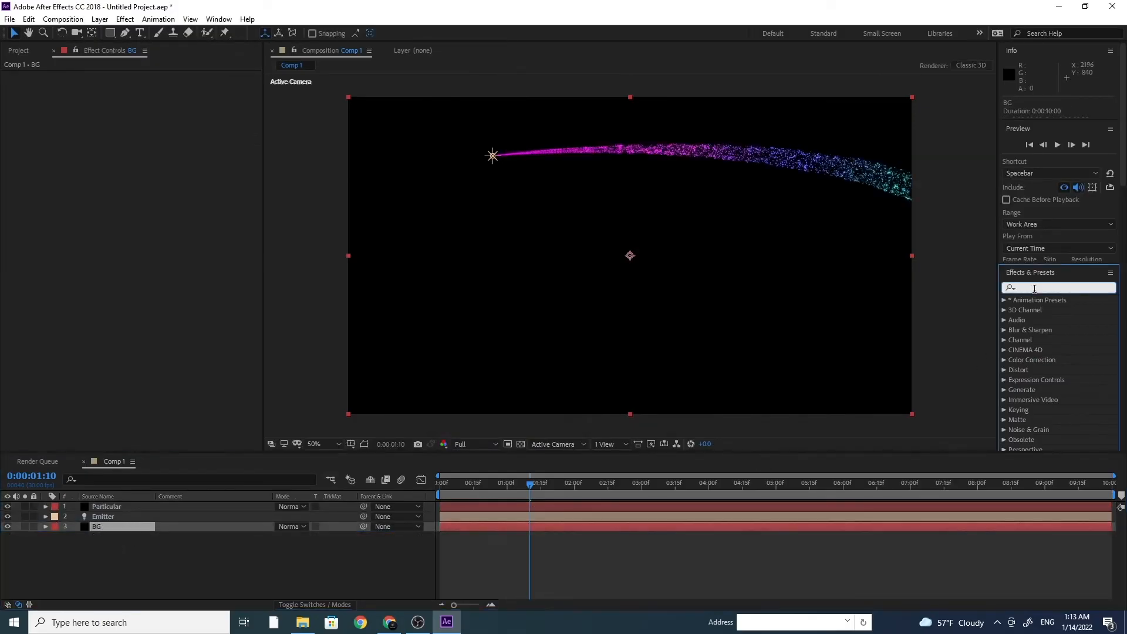
type("ramp")
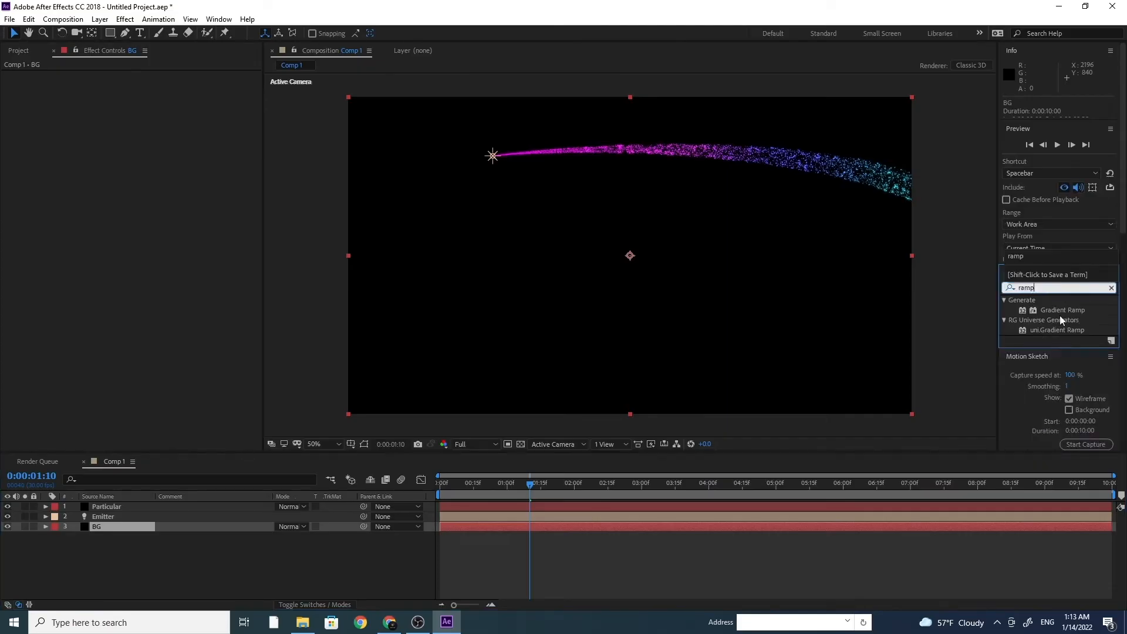
left_click_drag(1059, 312, 132, 526)
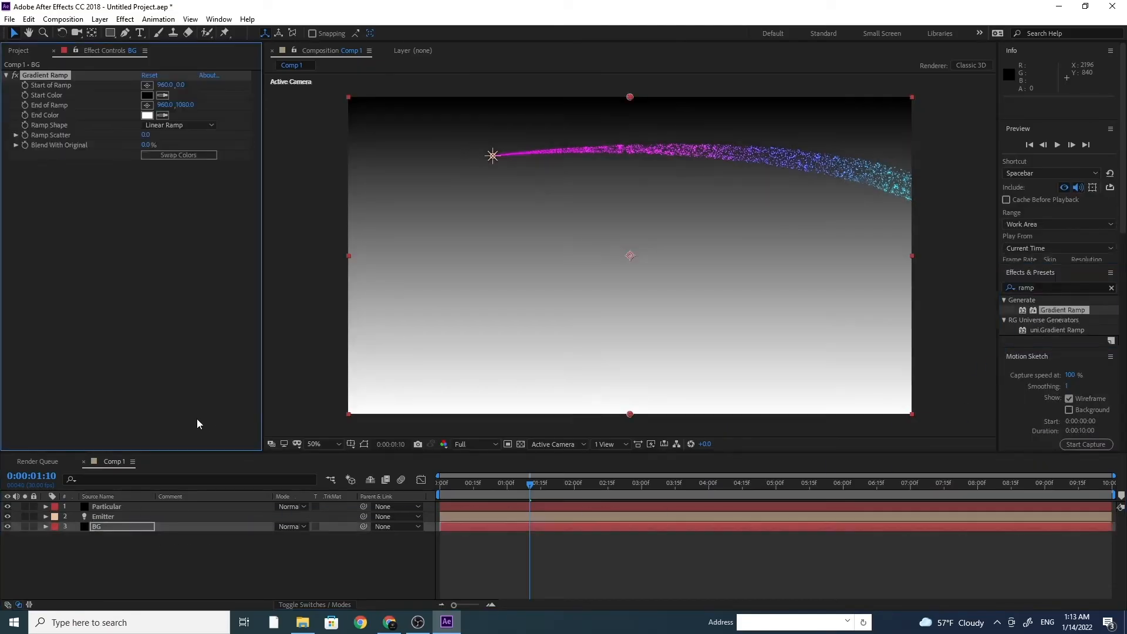
Step: Change BG's Ramp Shape to Radial Ramp and move Start of Ramp to the frame's centre, at about 964, 542
left_click(161, 125)
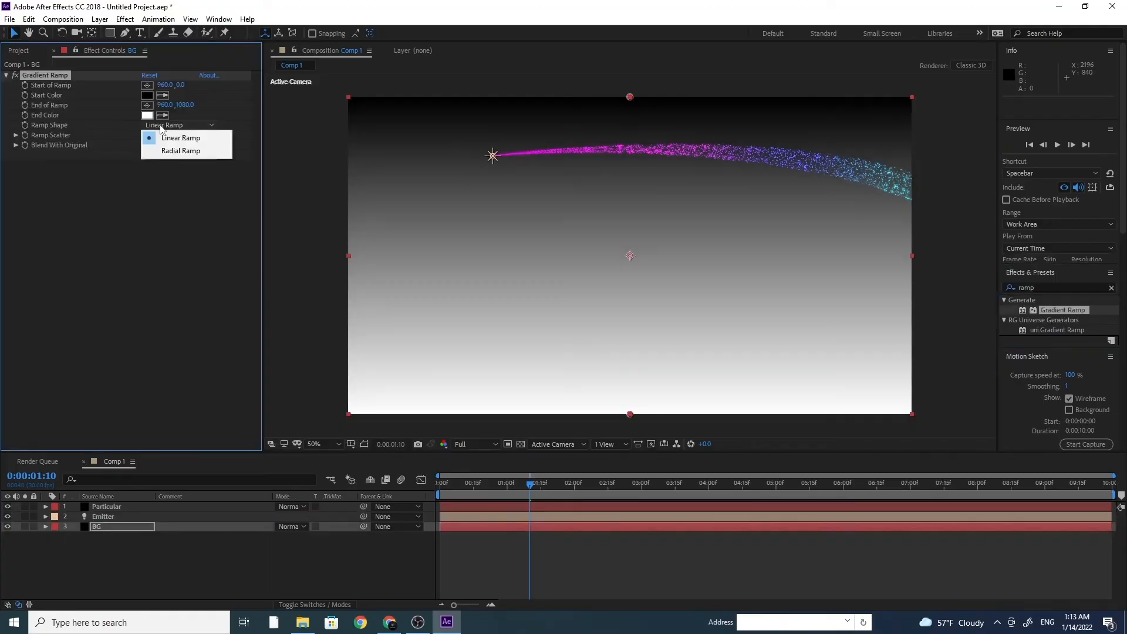
left_click(195, 152)
left_click_drag(631, 99, 632, 256)
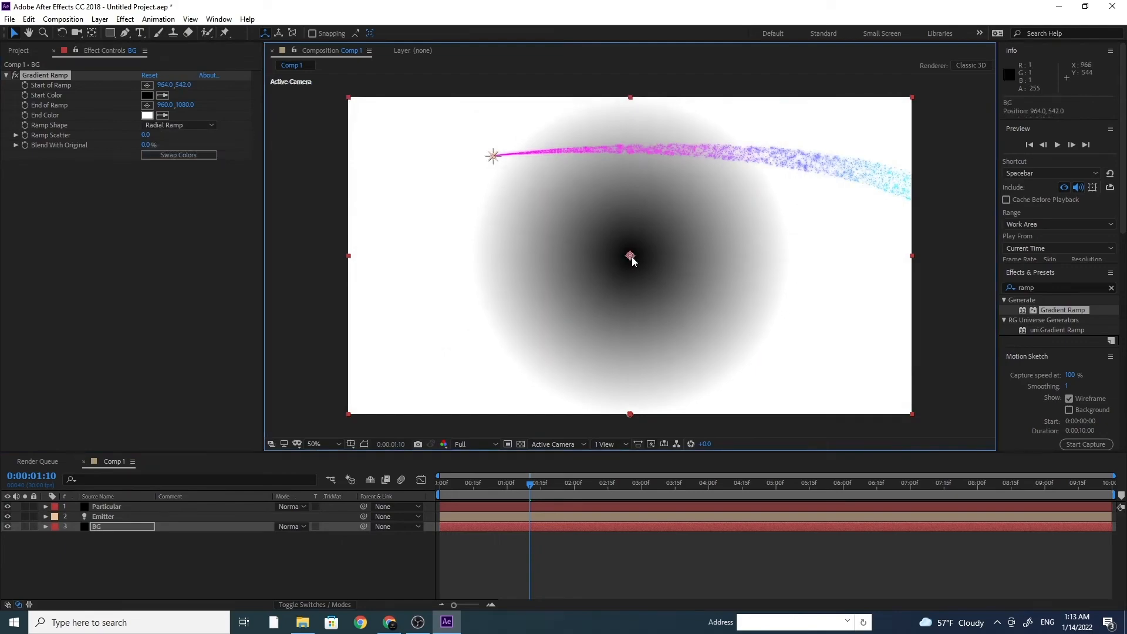
Step: Keep the Gradient Ramp's Start Color black and set its End Color to a very dark blue, 000018
left_click(147, 94)
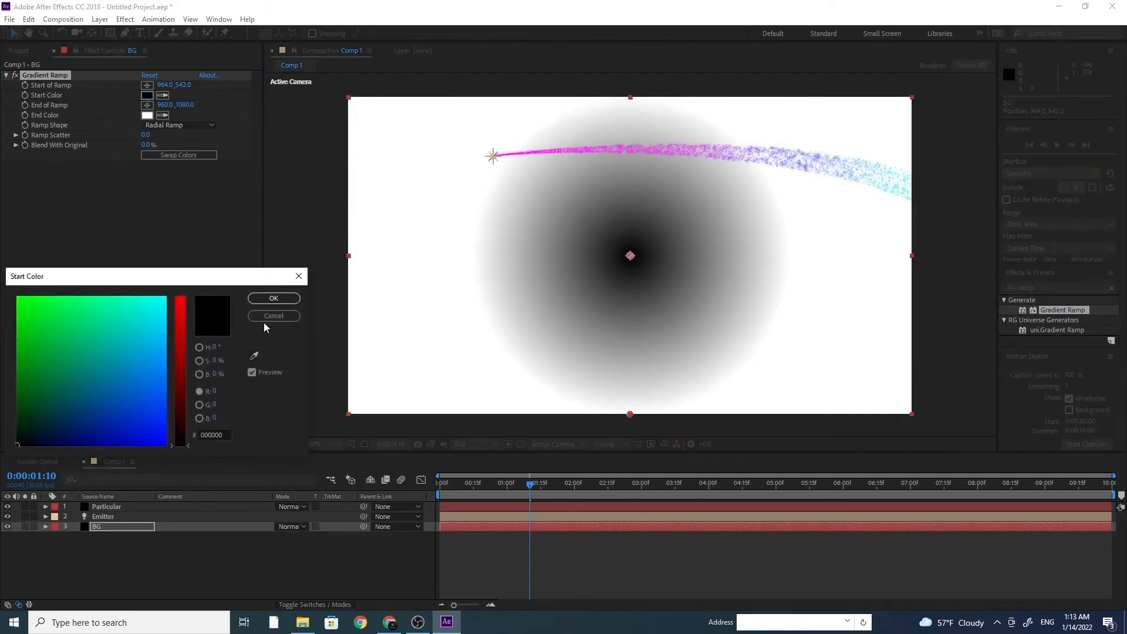
left_click(274, 298)
left_click(147, 115)
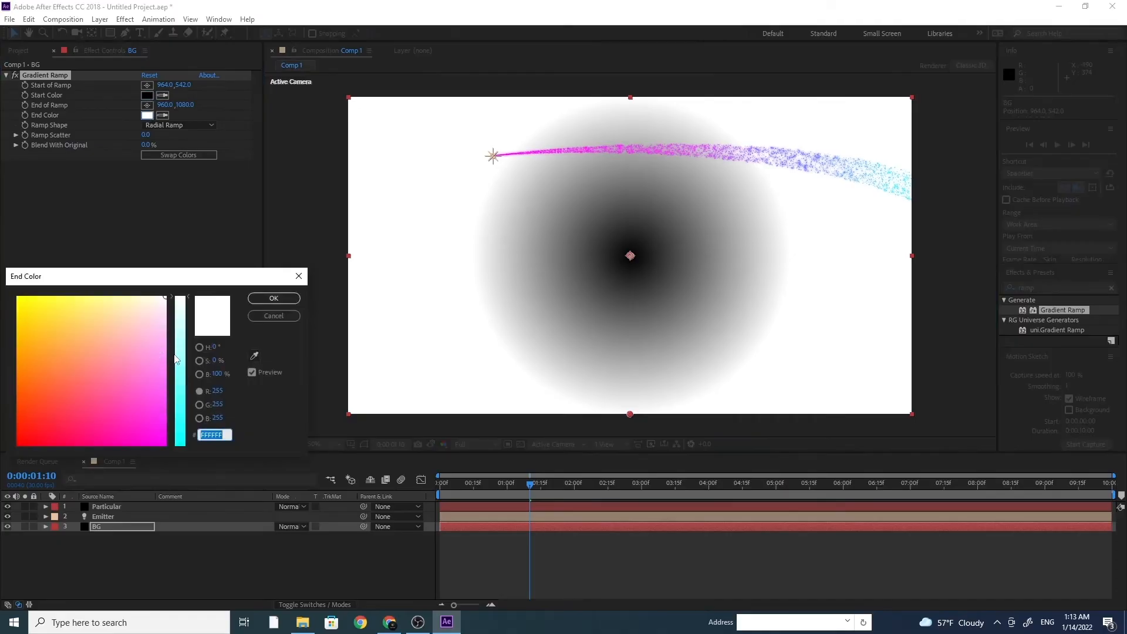
left_click_drag(175, 360, 31, 452)
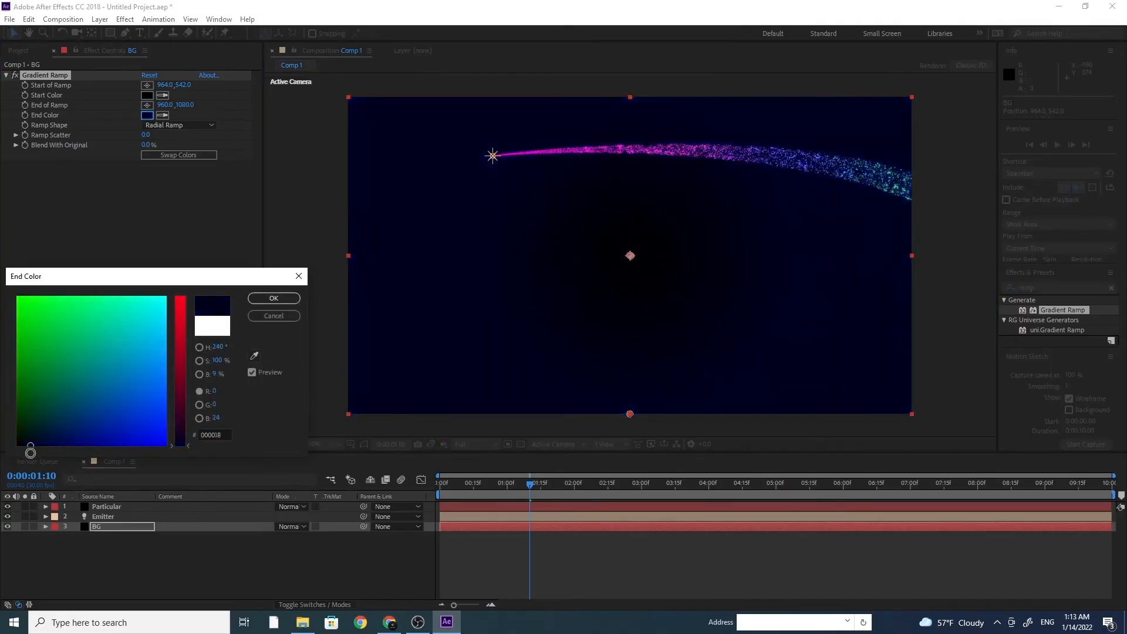
left_click(274, 299)
Step: Set the Gradient Ramp's Start Color to dark blue, 00003A
left_click(147, 96)
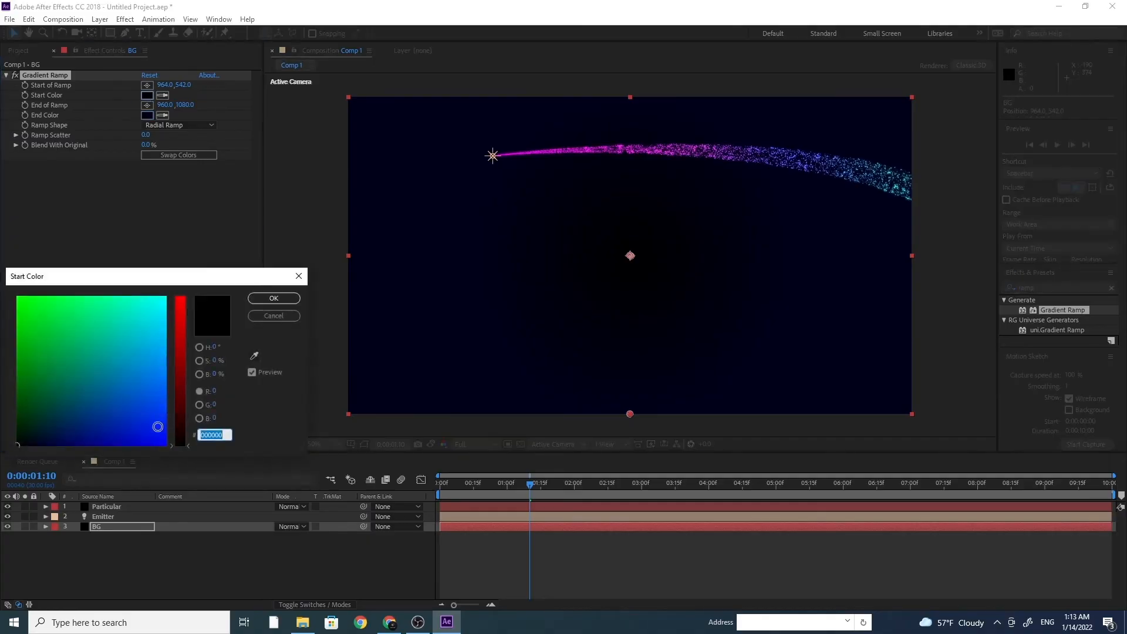
left_click(49, 446)
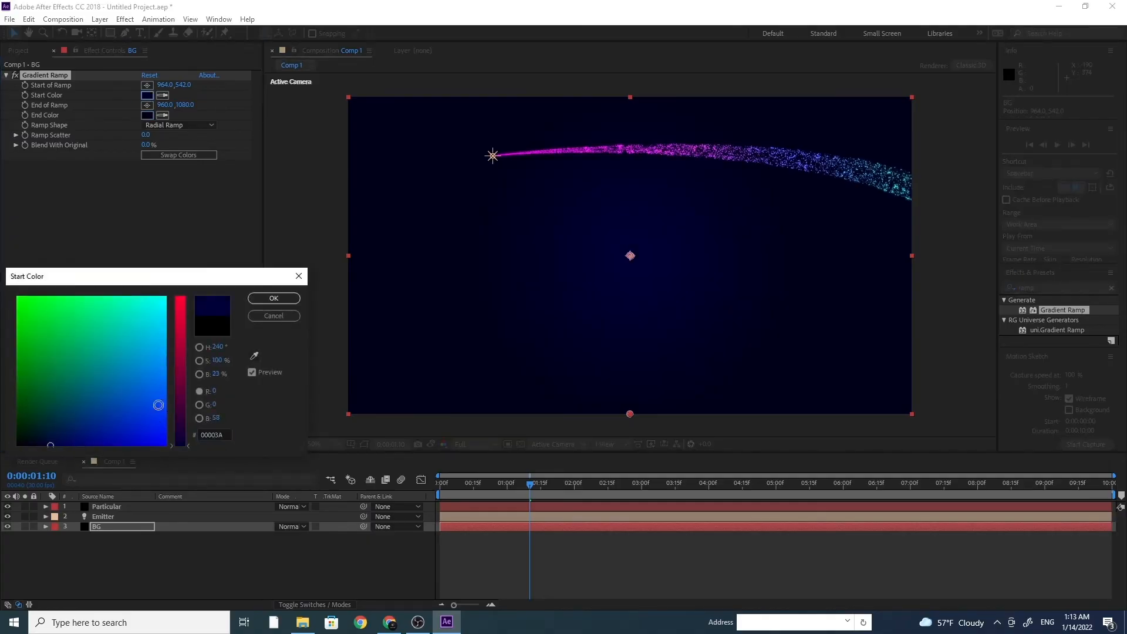
left_click(273, 299)
Step: Play the animation from the first frame to preview the trail against the blue gradient background
left_click_drag(528, 483, 385, 495)
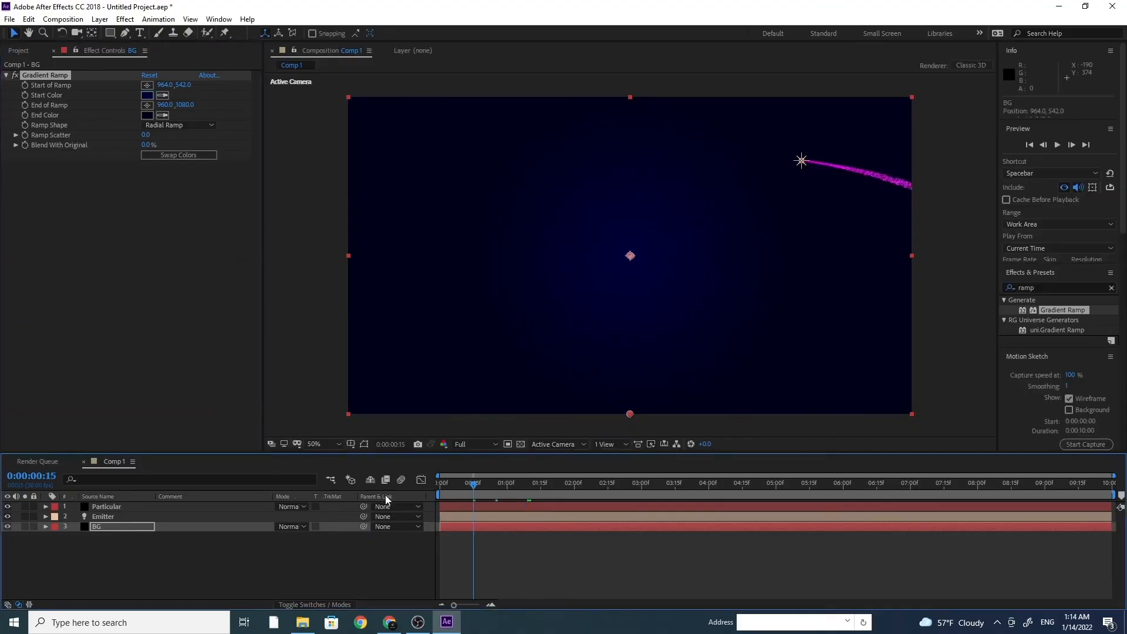
key("space")
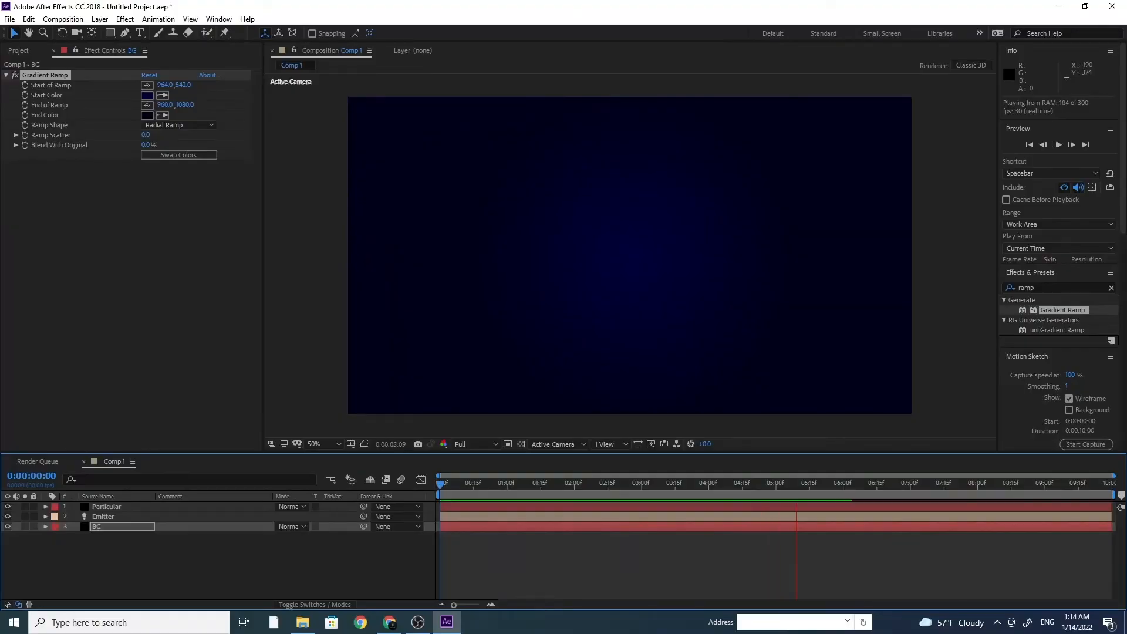
key("space")
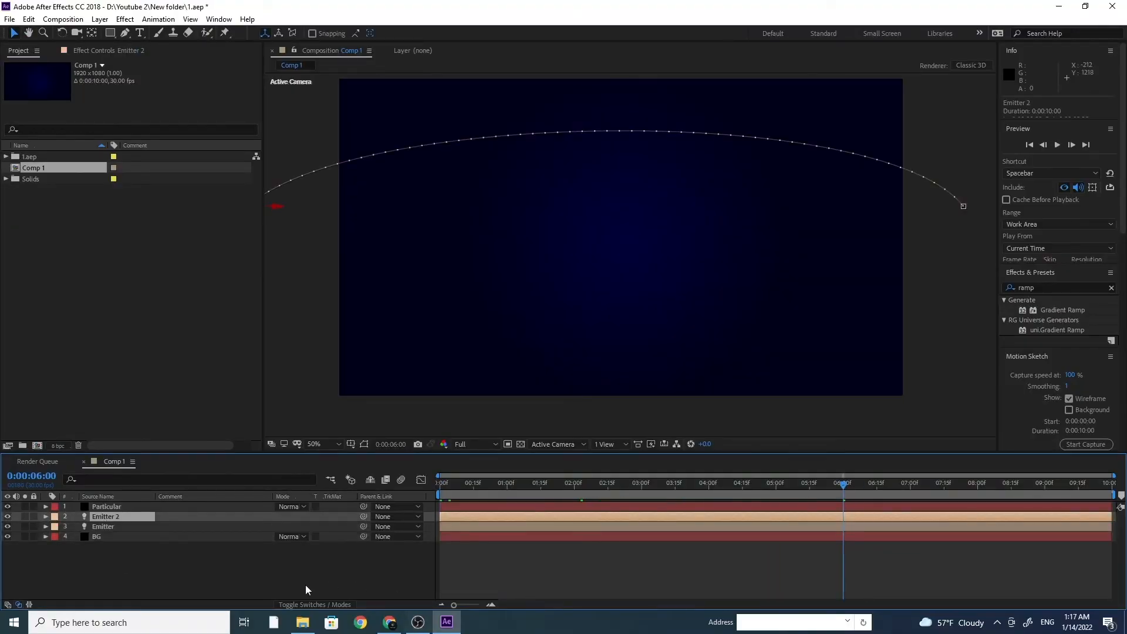
Step: Move Emitter 2's first Position keyframe at 0:00:00:00 beyond the frame's left edge, to about 122, 460, -666.7
key("p")
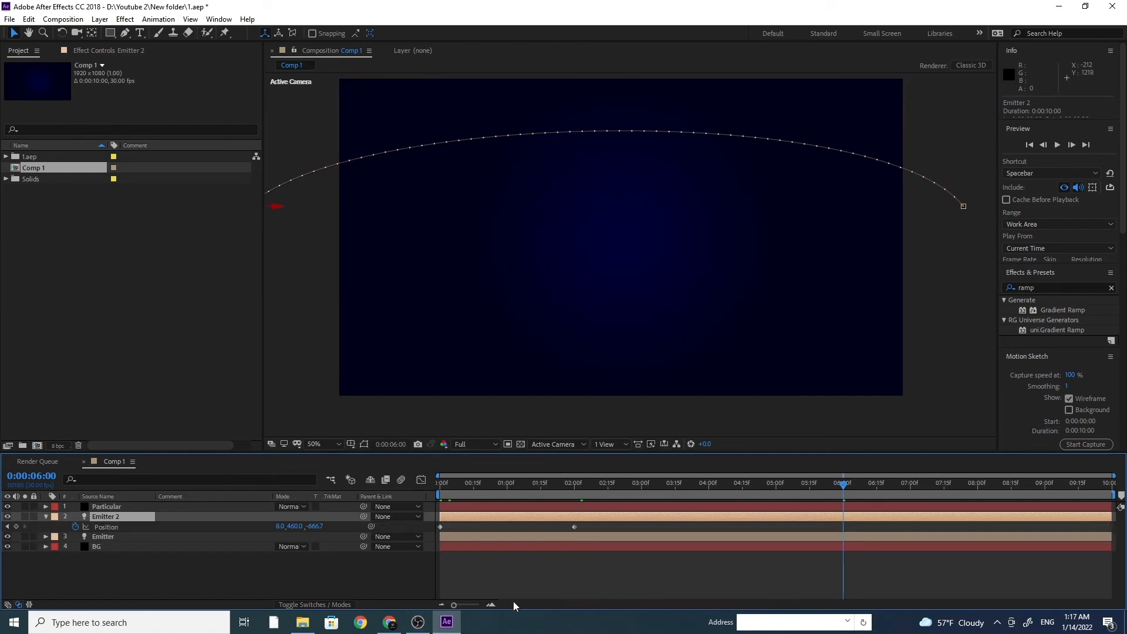
left_click(441, 484)
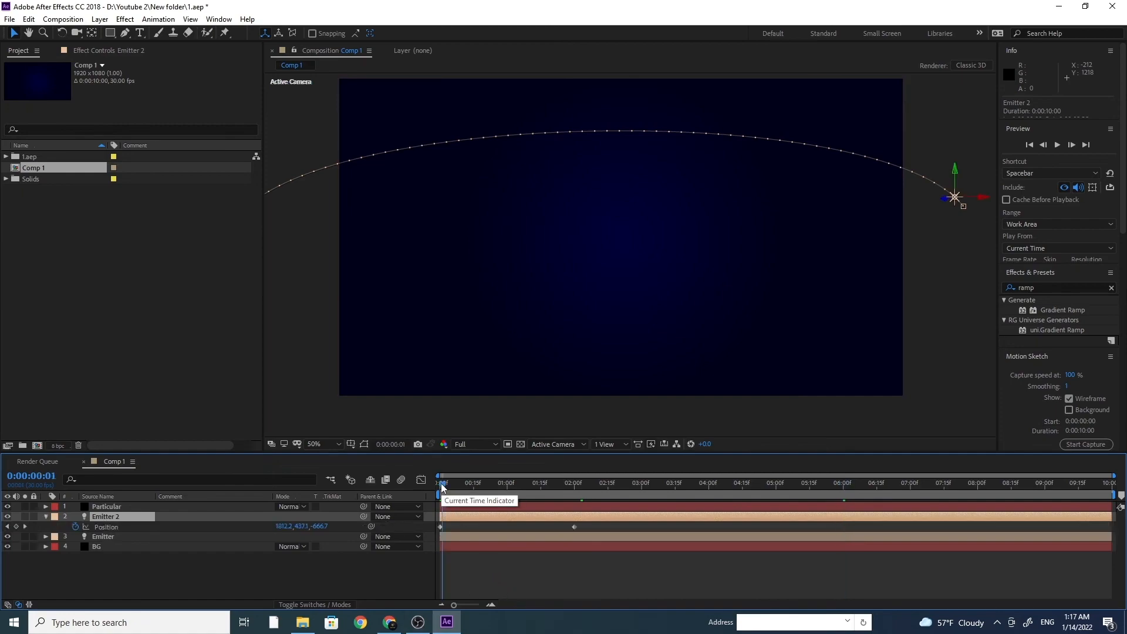
left_click(441, 528)
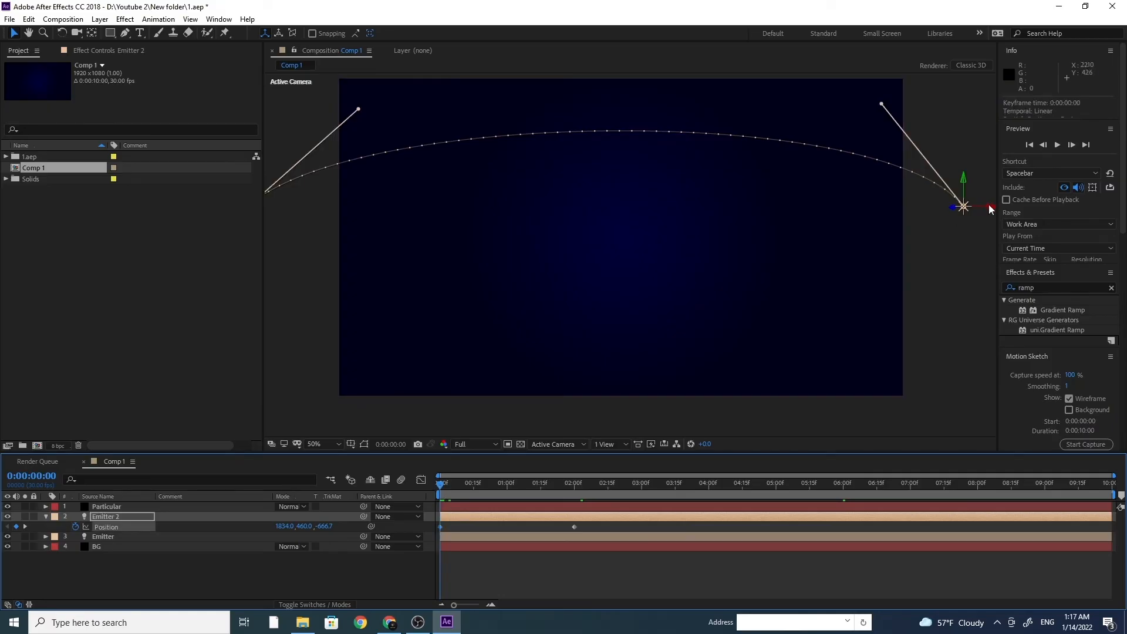
left_click_drag(994, 210, 410, 231)
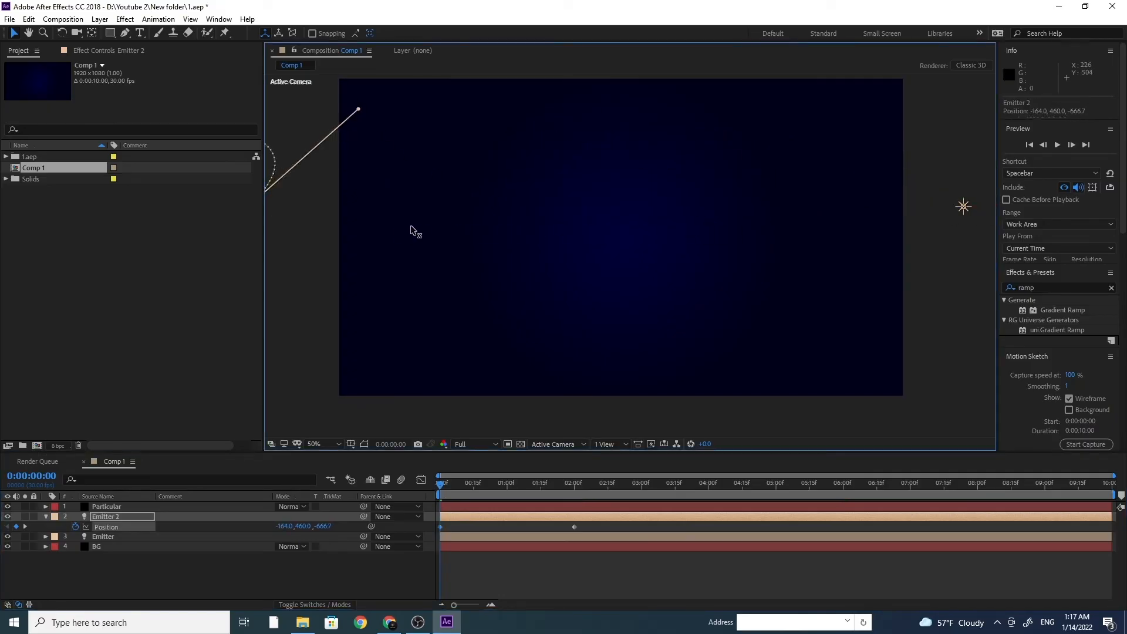
left_click_drag(485, 219, 490, 219)
key("space")
left_click_drag(521, 267, 578, 278)
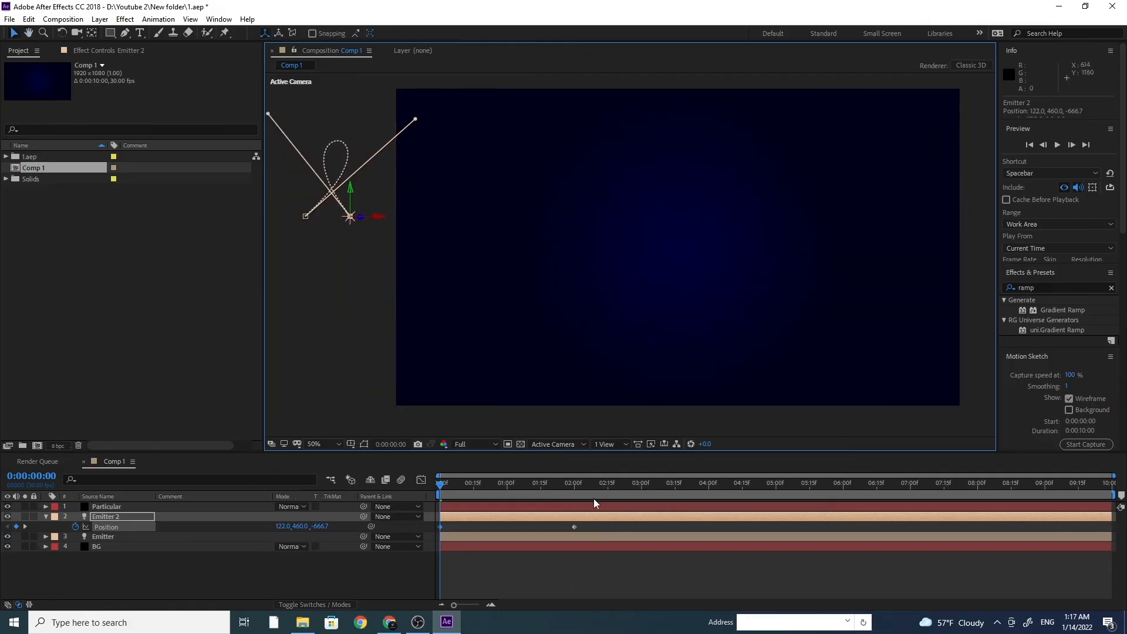
Step: Move Emitter 2's Position keyframe at 0:00:02:00 beyond the frame's right edge and lower, to about 1772, 704, -666.7
left_click(576, 487)
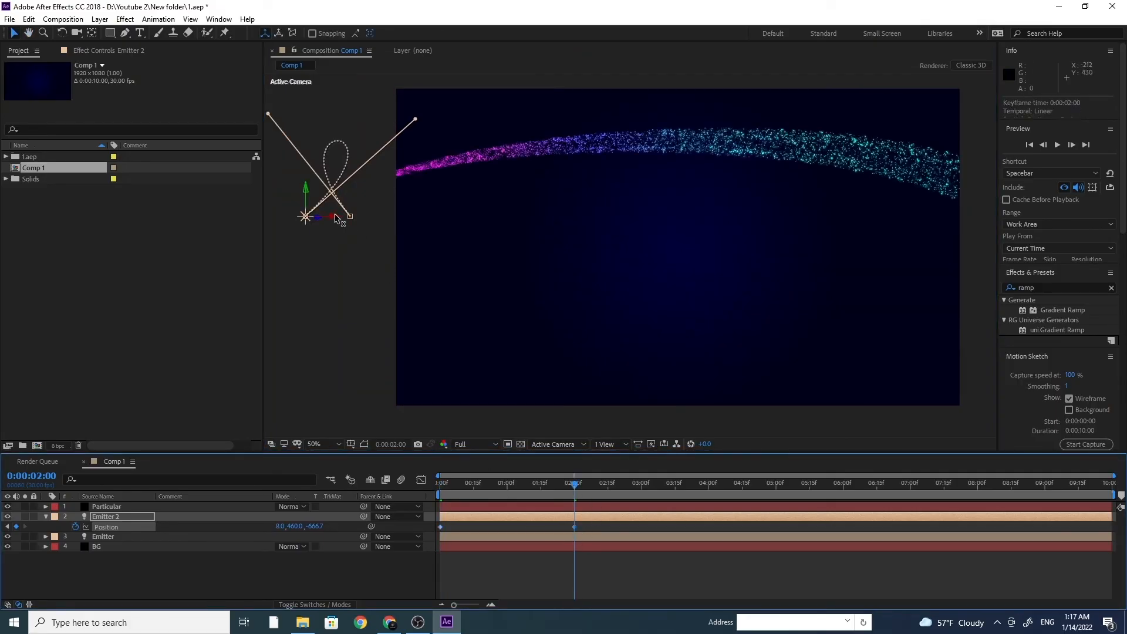
left_click_drag(338, 222, 856, 290)
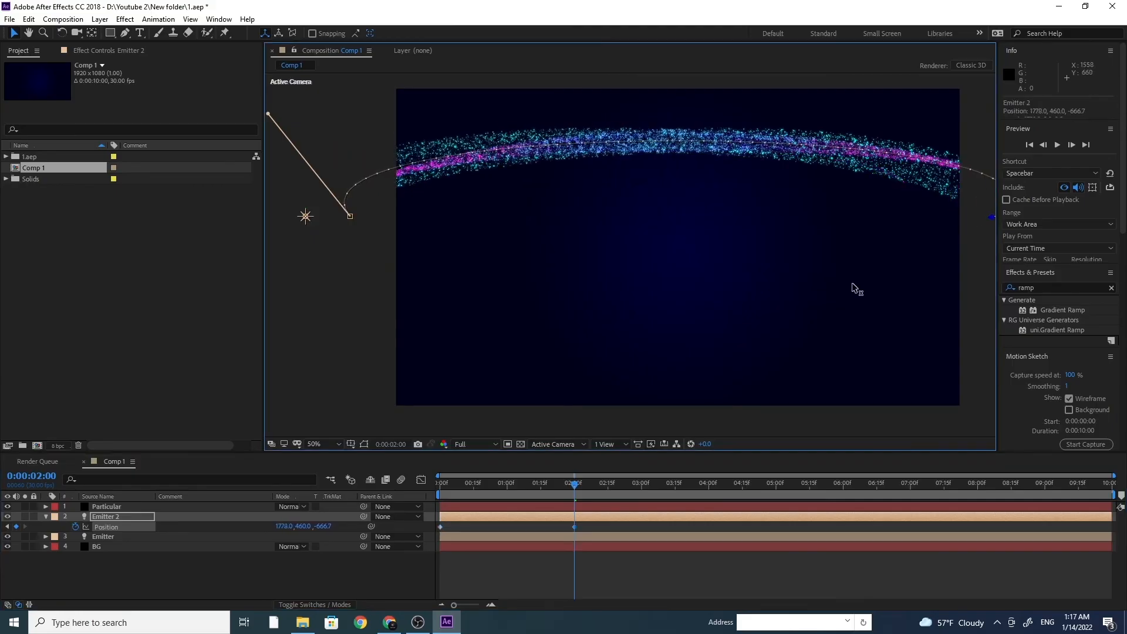
key("space")
left_click_drag(808, 324, 799, 333)
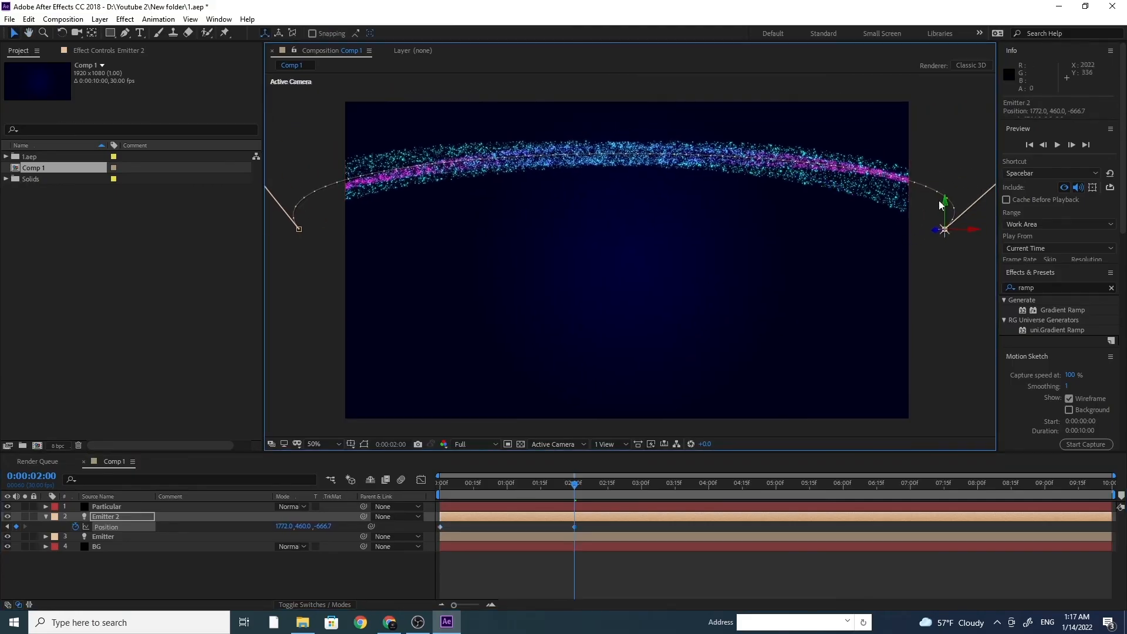
left_click_drag(944, 201, 808, 296)
key("space")
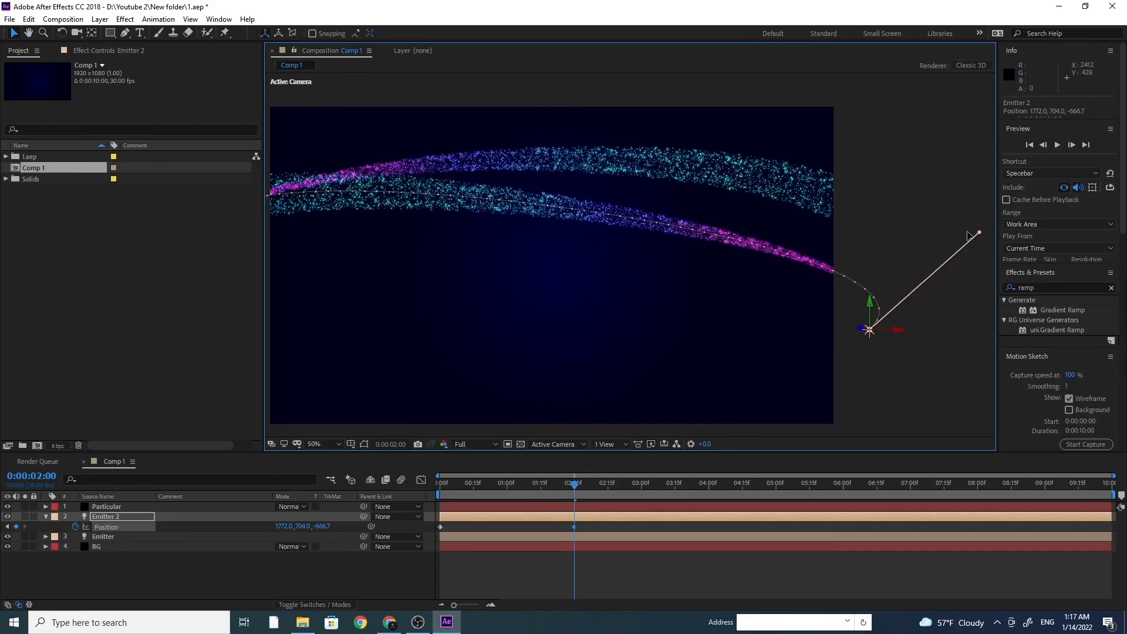
Step: Pull the motion path handle of Emitter 2's Position keyframe at 0:00:02:00 inward and upward to steepen the end of the curve
left_click_drag(980, 233, 844, 213)
key("space")
left_click_drag(621, 367, 738, 342)
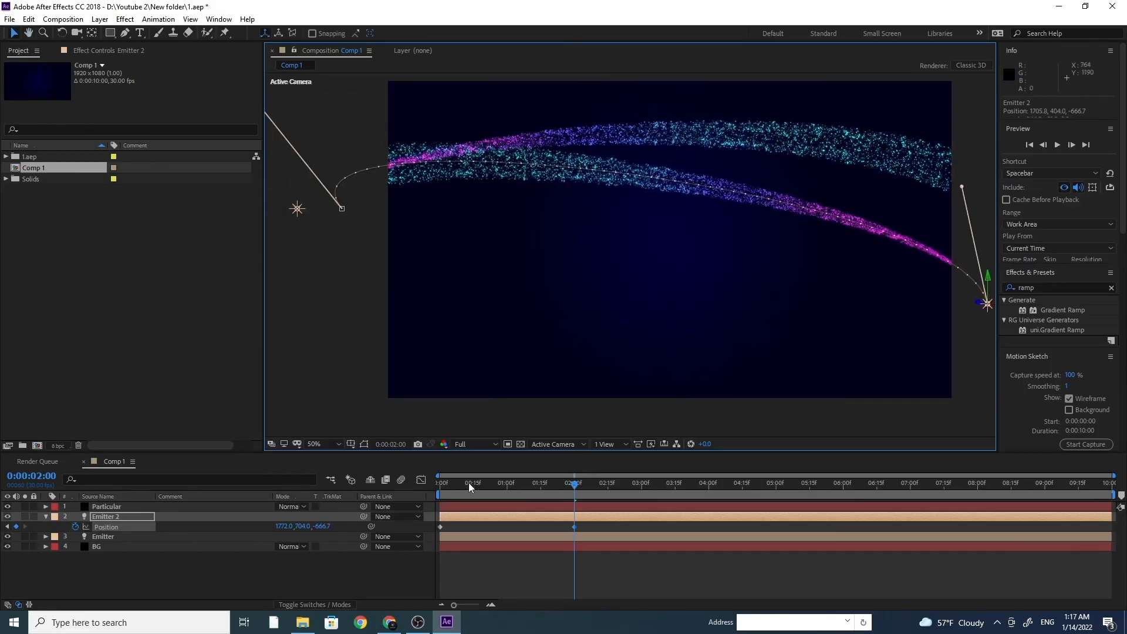
Step: Lower Emitter 2's Position keyframe at 0:00:00:00 to about 122, 724, -666.7 and swing its path handle inward to form a smooth arch
left_click_drag(468, 482, 411, 478)
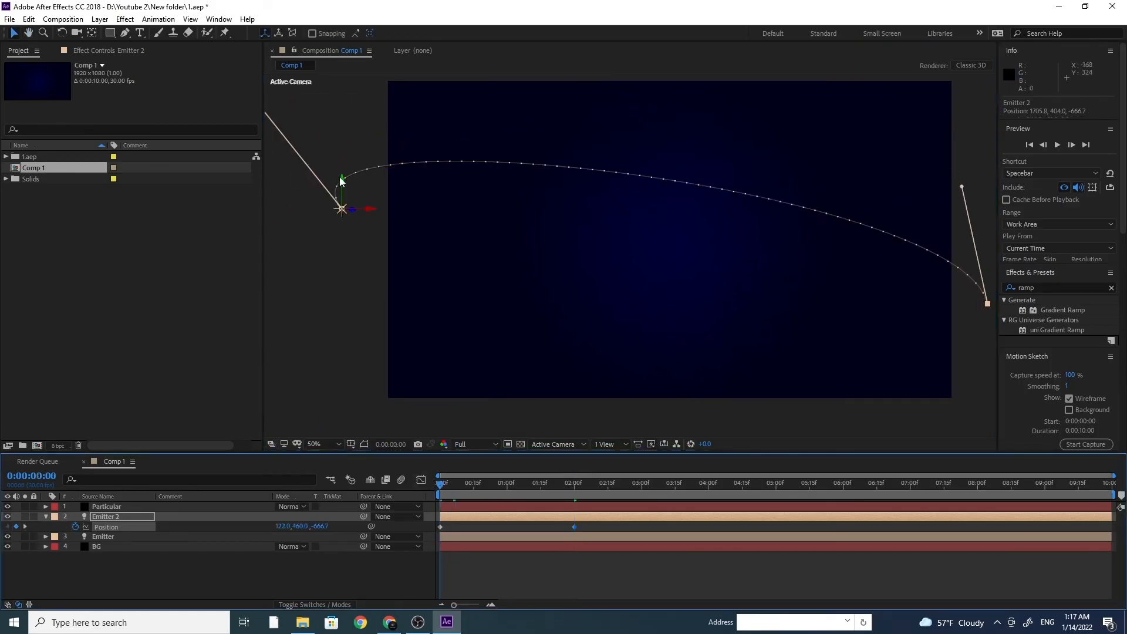
left_click(339, 213)
left_click(341, 207)
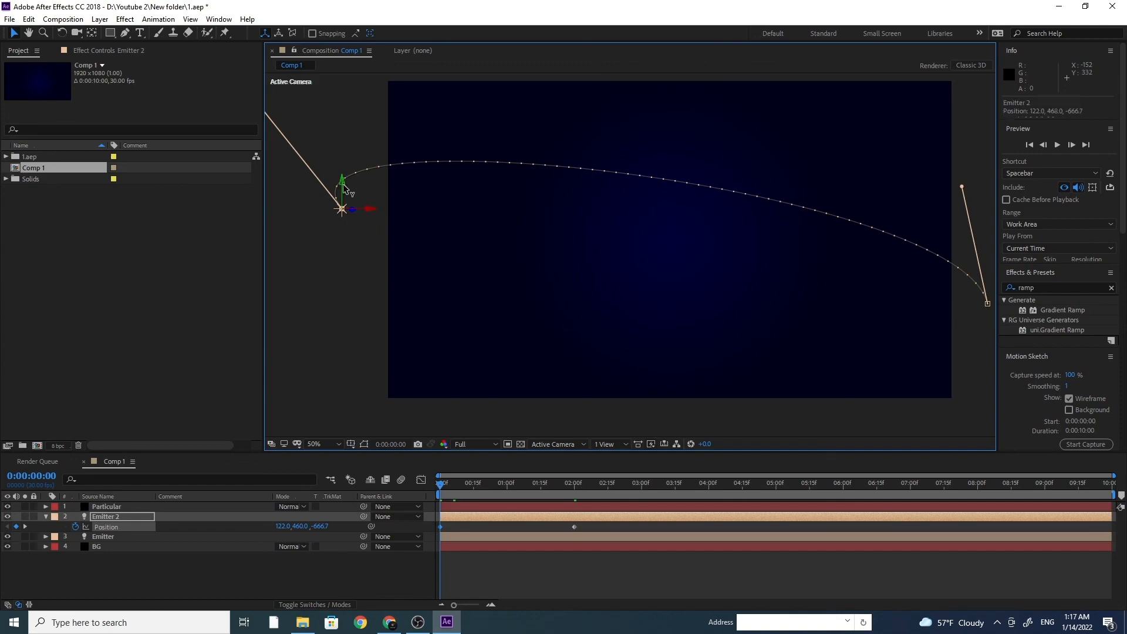
left_click_drag(345, 189, 375, 259)
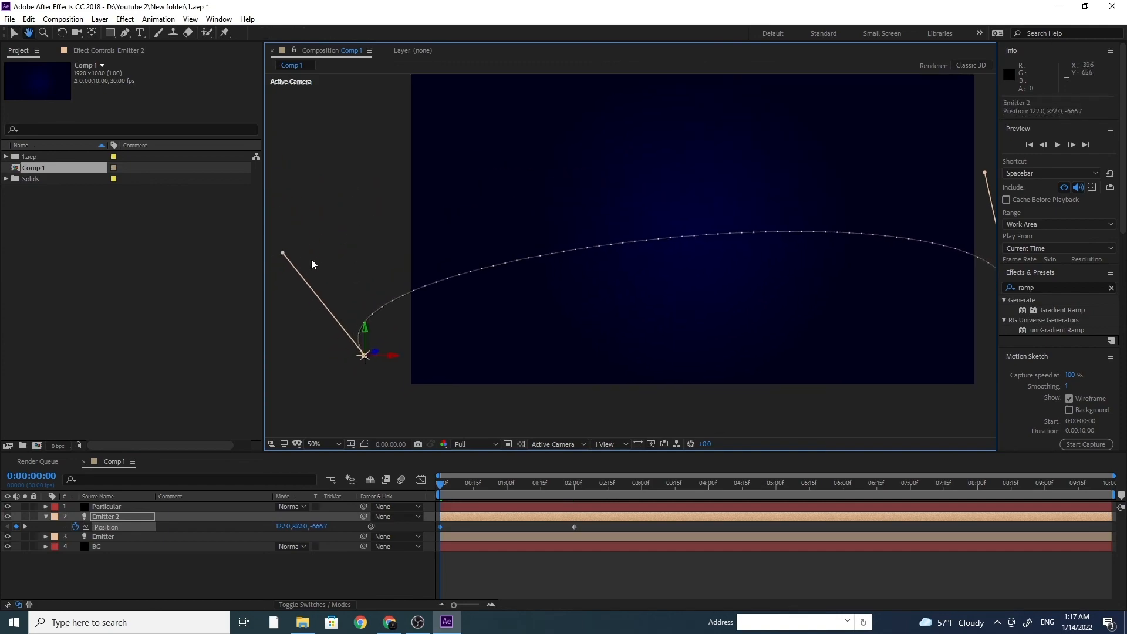
left_click_drag(283, 253, 401, 237)
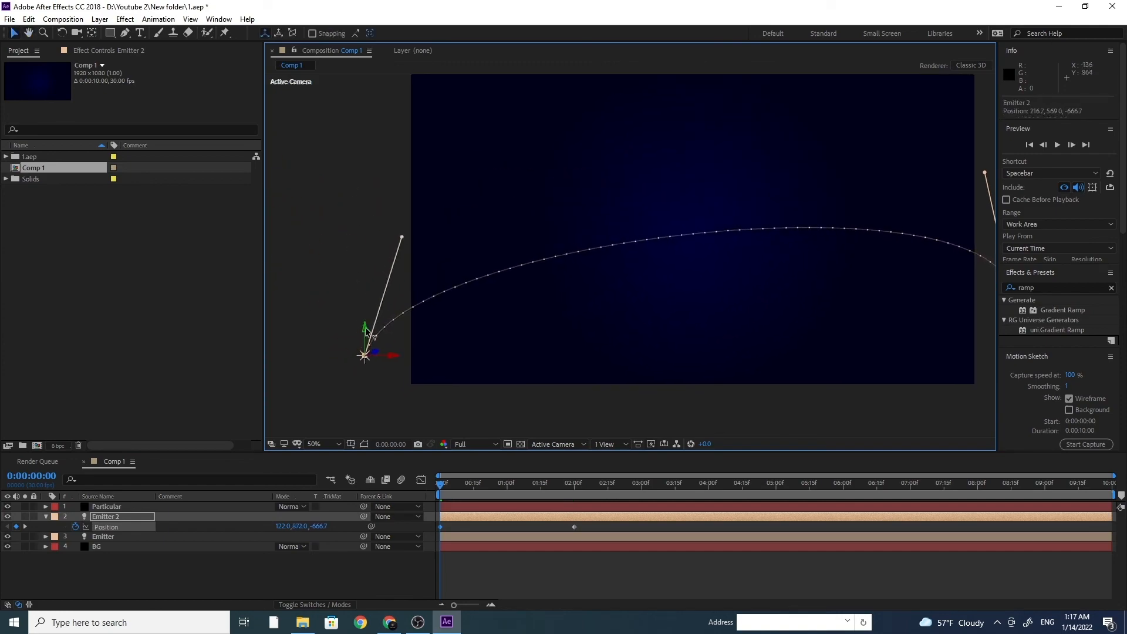
left_click_drag(364, 325, 364, 300)
left_click_drag(667, 315, 601, 338)
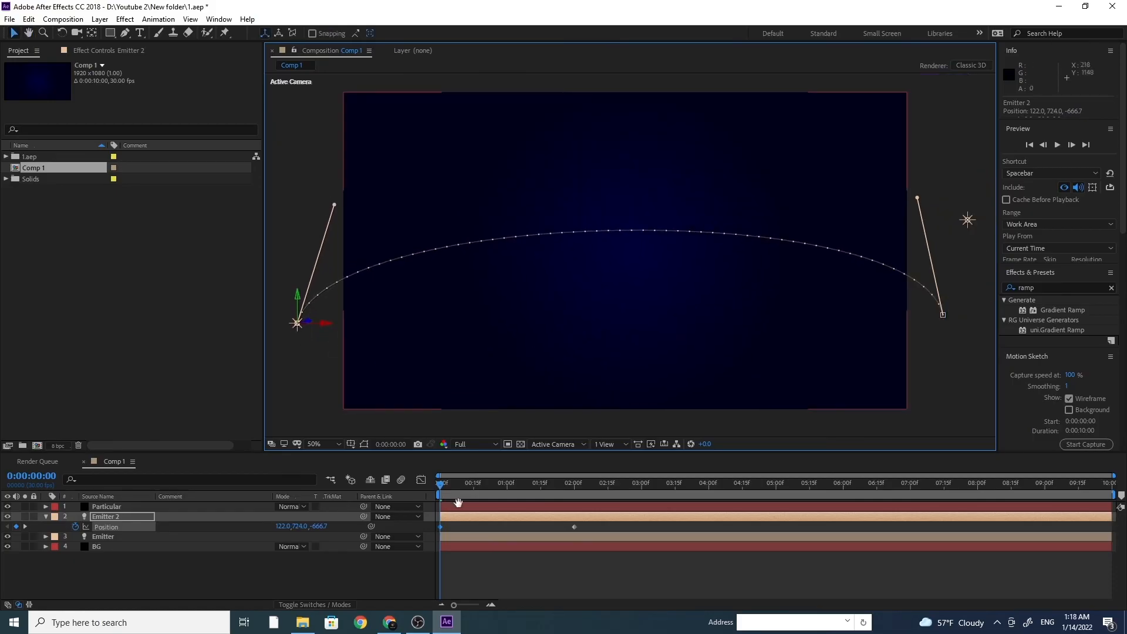
Step: Play the animation from the first frame to preview both trails with the reshaped Emitter 2 path
key("space")
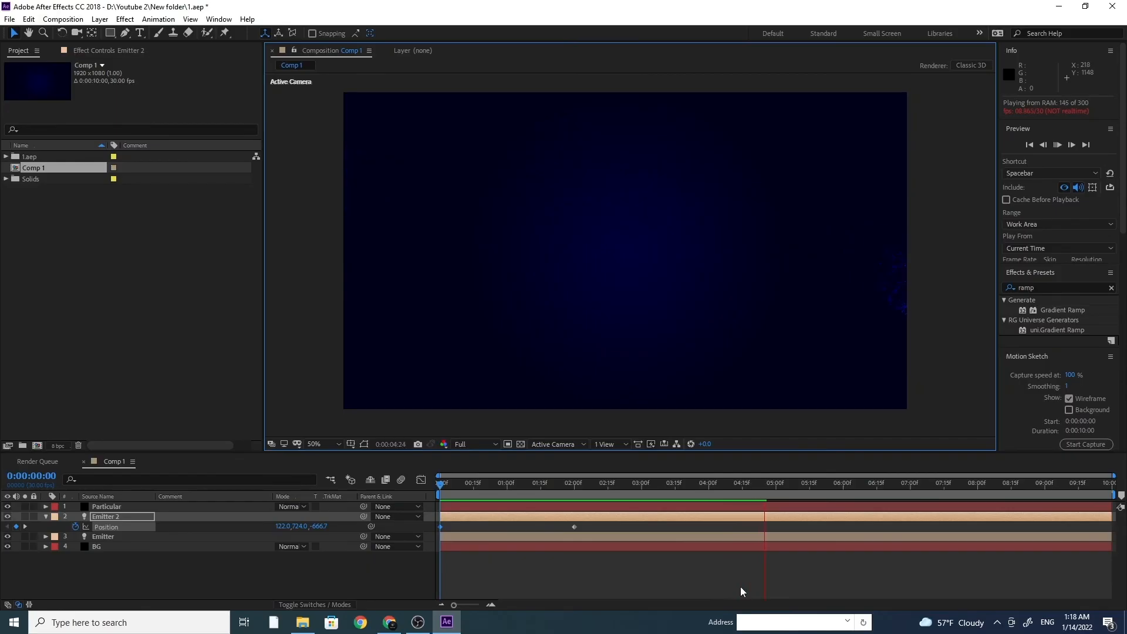
key("space")
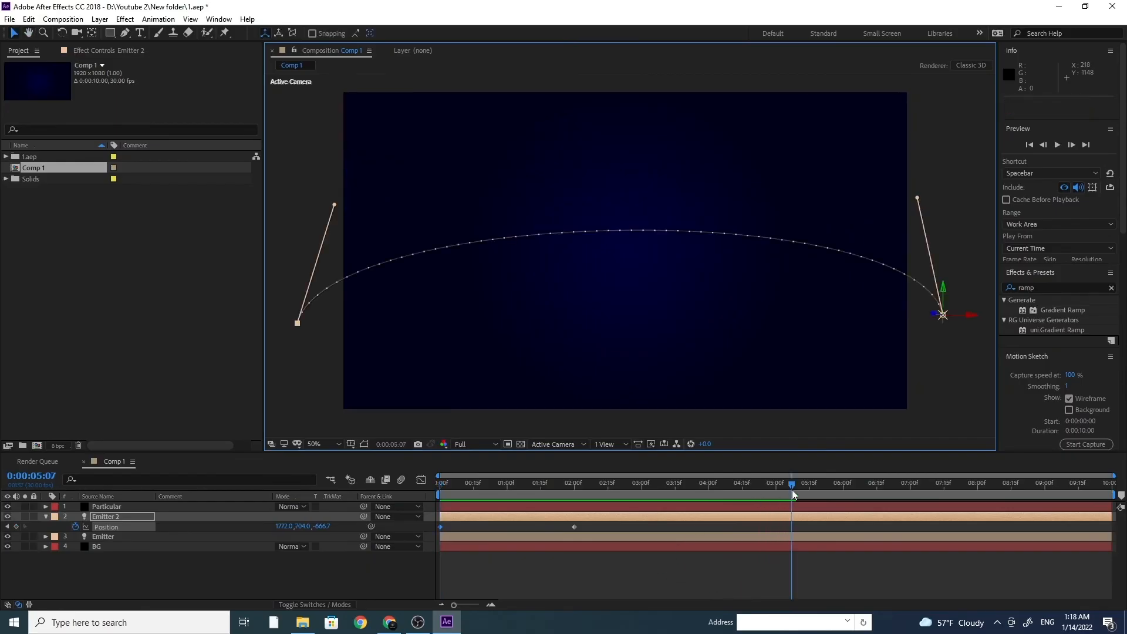